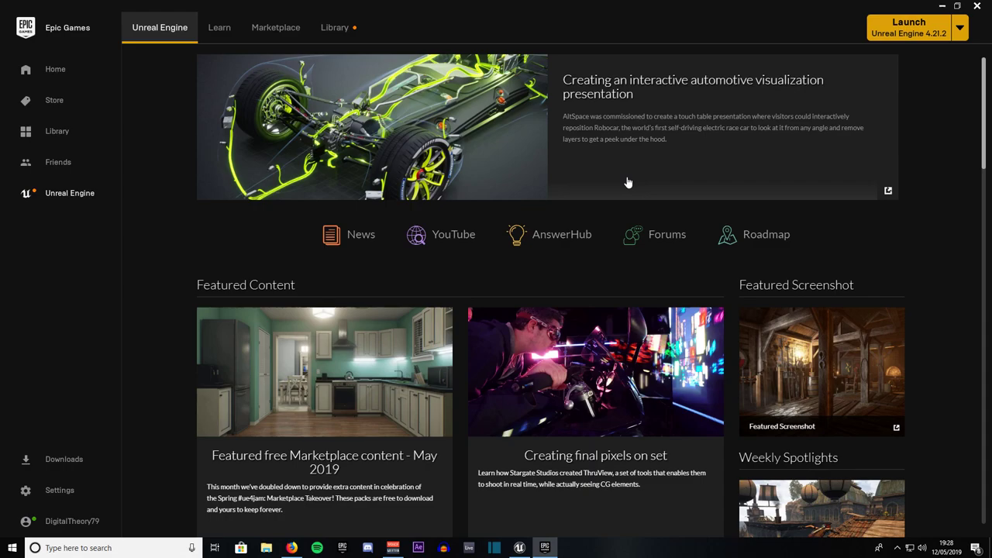
Step: Minimise the Epic Games Launcher and show the Projects list in the Unreal Project Browser
{"action": "left_click", "coordinate": [896, 548]}
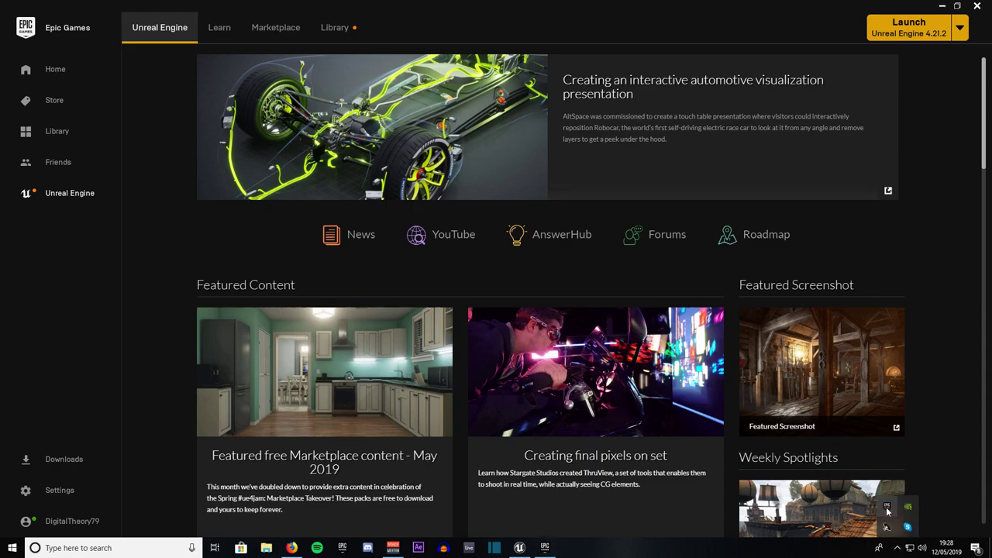
{"action": "left_click", "coordinate": [942, 5]}
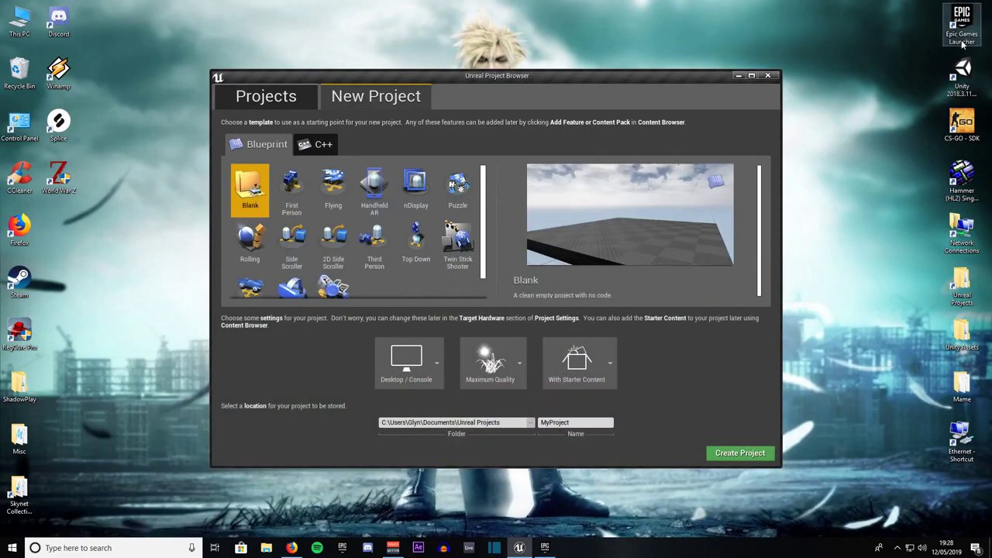
{"action": "left_click", "coordinate": [545, 548]}
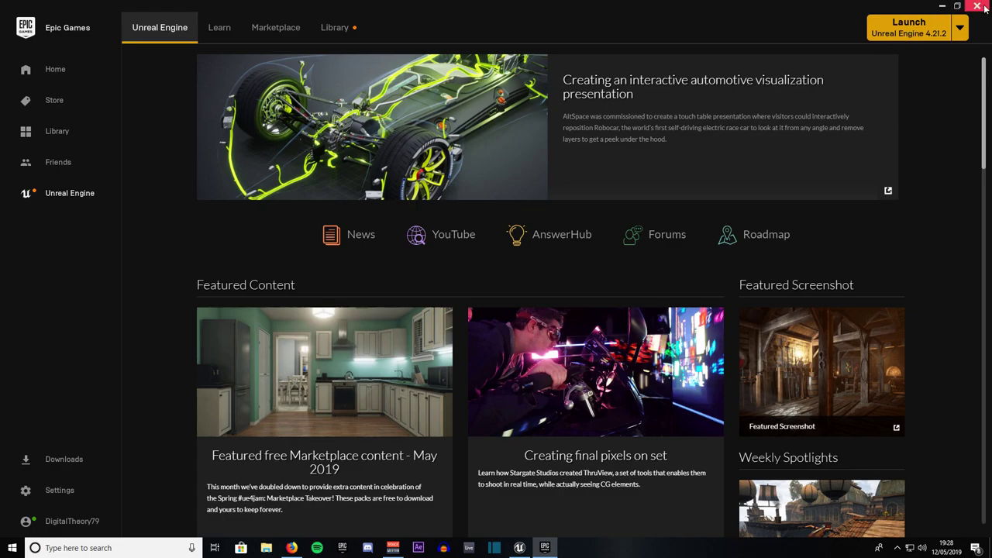
{"action": "left_click", "coordinate": [942, 6]}
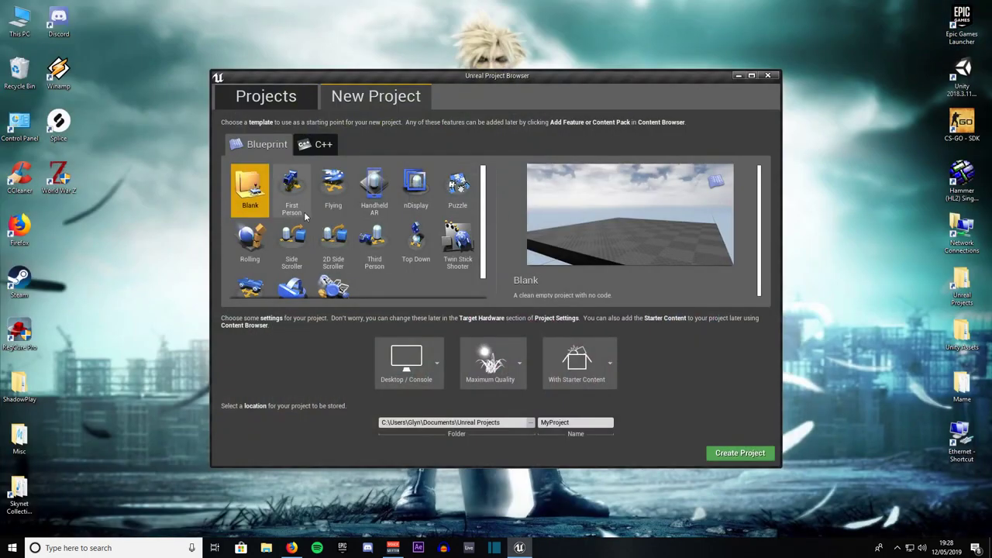
{"action": "left_click", "coordinate": [276, 100]}
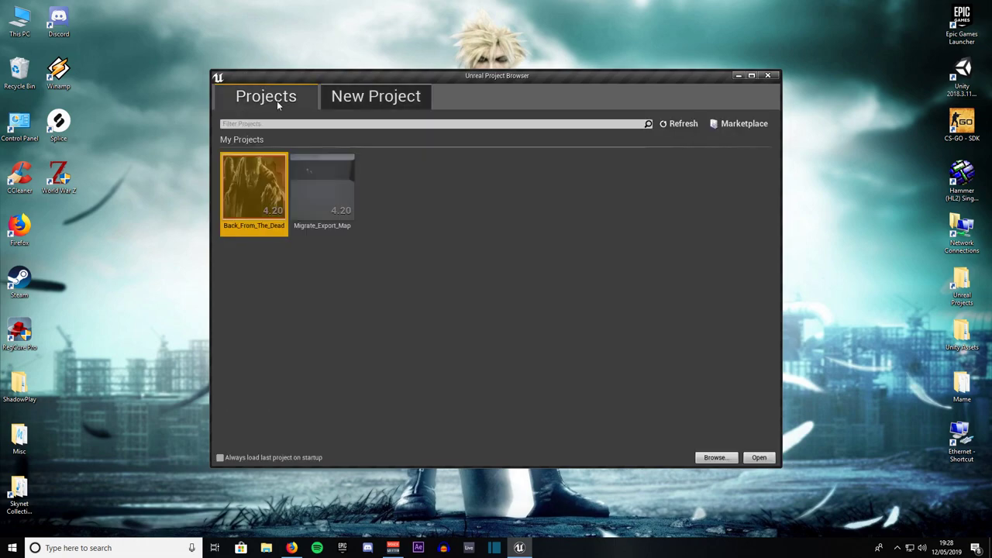
Step: Pick the Blank template, keep Desktop / Console hardware, and start editing the project name
{"action": "left_click", "coordinate": [353, 101]}
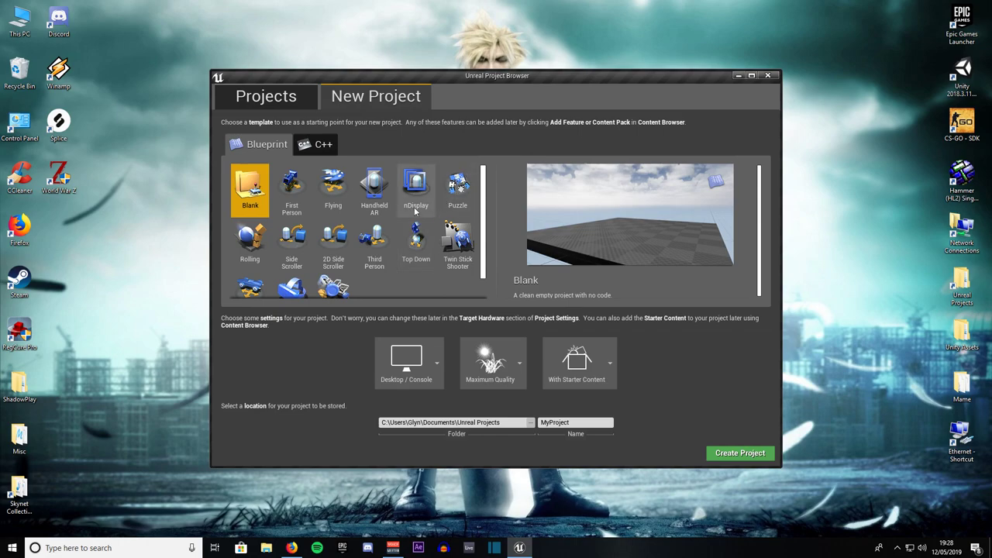
{"action": "left_click", "coordinate": [403, 375]}
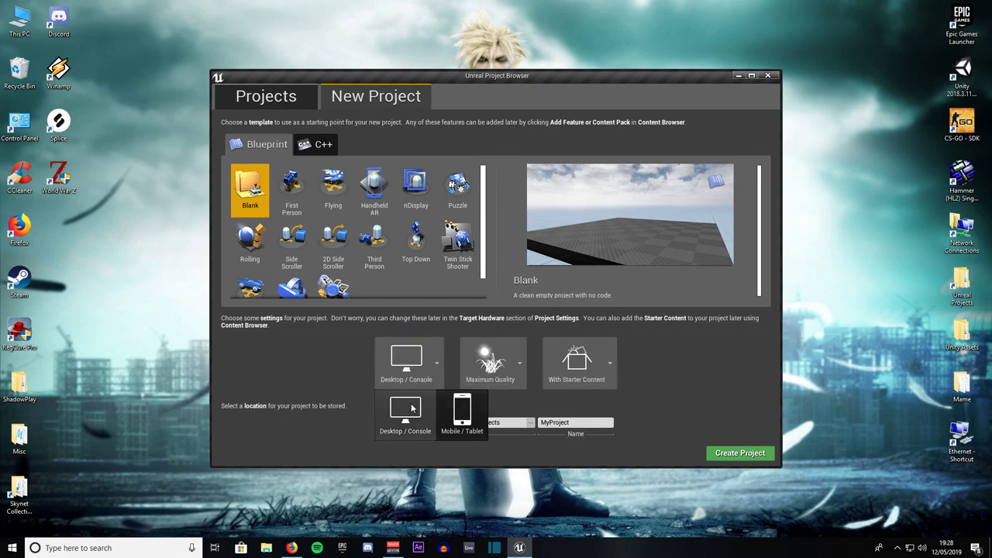
{"action": "left_click", "coordinate": [491, 366]}
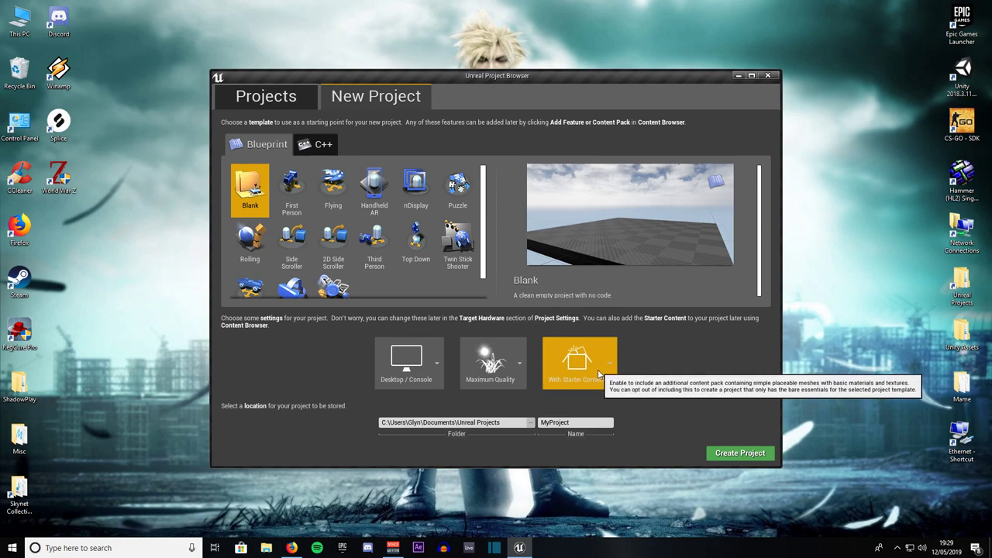
{"action": "left_click", "coordinate": [570, 422]}
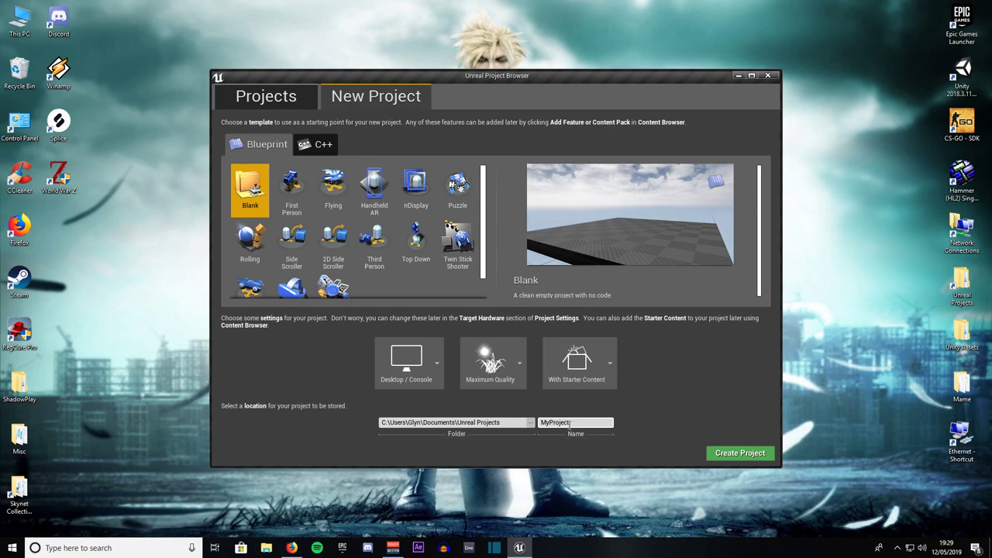
Step: Create MyProject and zoom the viewport out on its Minimal_Default level
{"action": "left_click", "coordinate": [730, 452]}
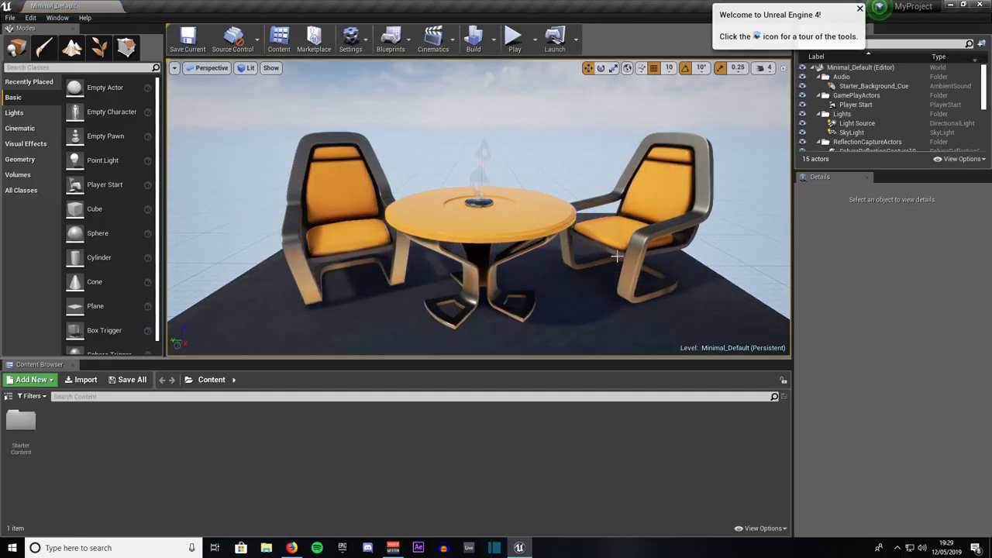
{"action": "scroll", "coordinate": [617, 256], "scroll_direction": "down", "scroll_amount": 5}
{"action": "scroll", "coordinate": [617, 256], "scroll_direction": "down", "scroll_amount": 2}
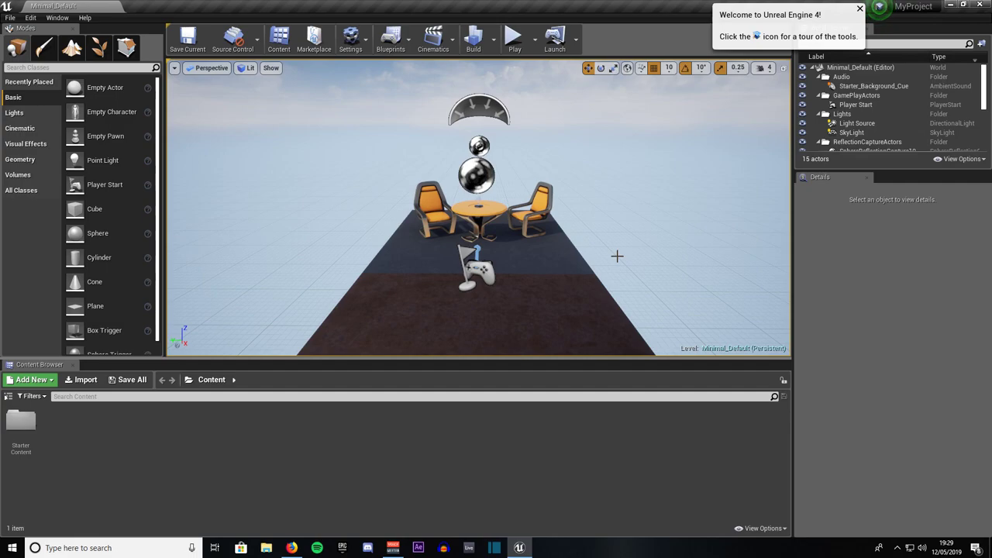
{"action": "scroll", "coordinate": [617, 256], "scroll_direction": "down", "scroll_amount": 6}
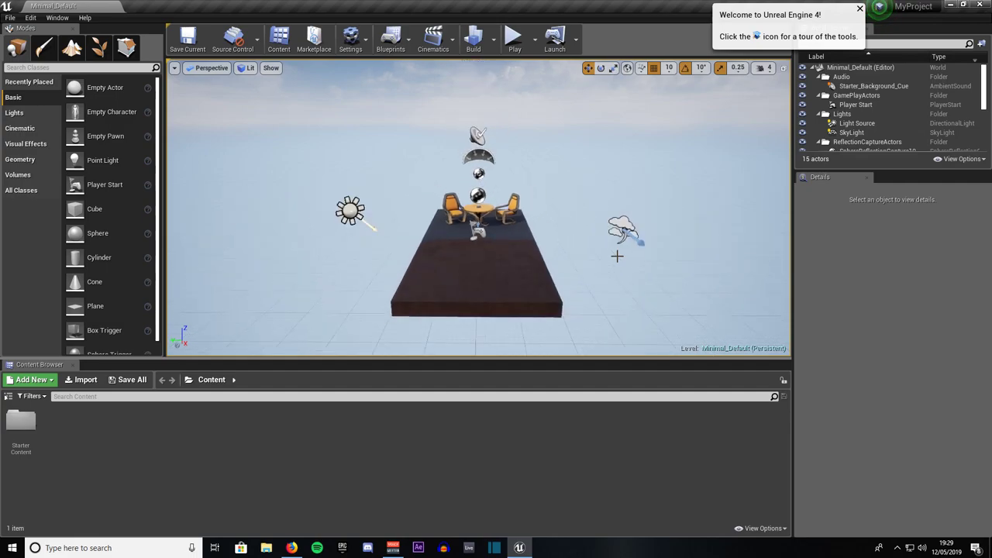
{"action": "scroll", "coordinate": [617, 256], "scroll_direction": "up", "scroll_amount": 3}
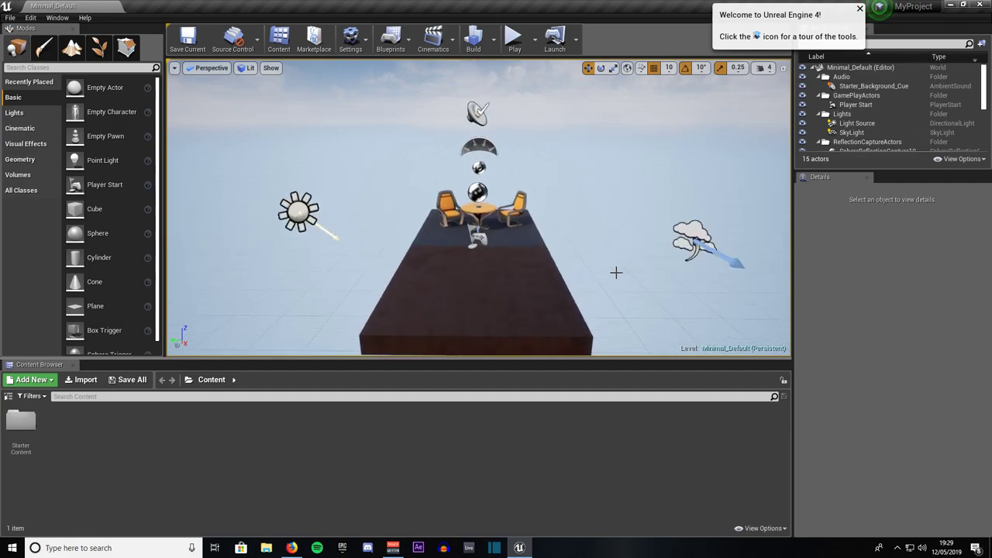
Step: Create a new Untitled level from the Default template and zoom the viewport out
{"action": "left_click", "coordinate": [12, 16]}
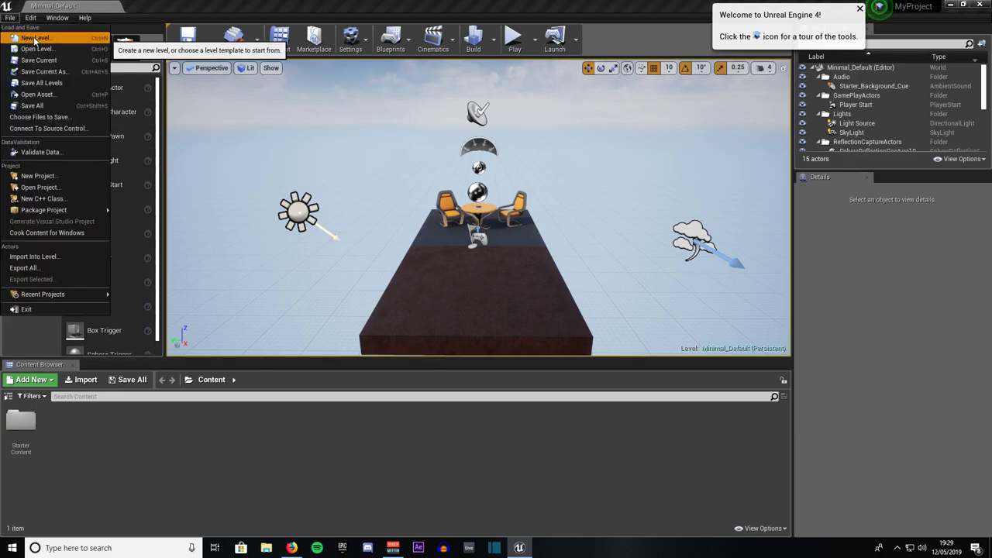
{"action": "left_click", "coordinate": [35, 37]}
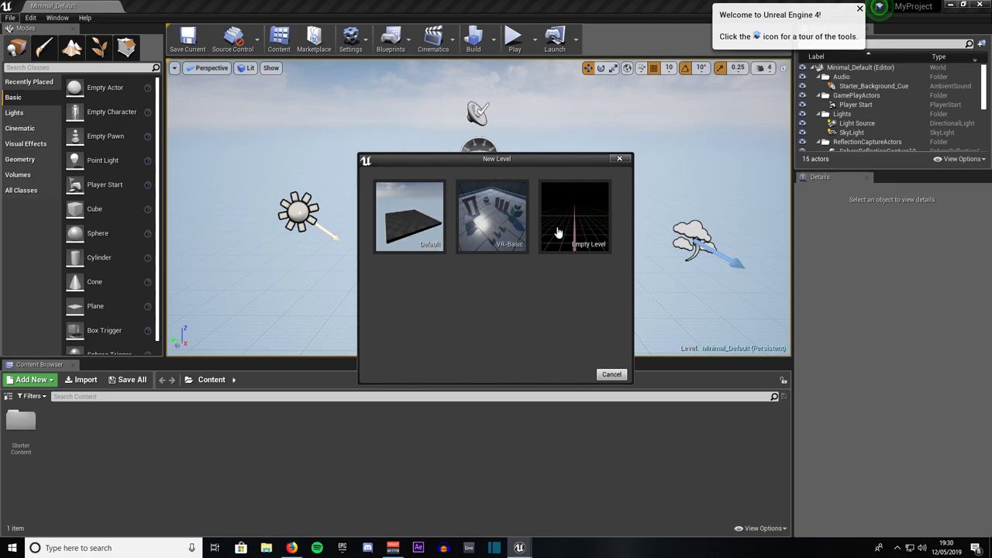
{"action": "left_click", "coordinate": [418, 226]}
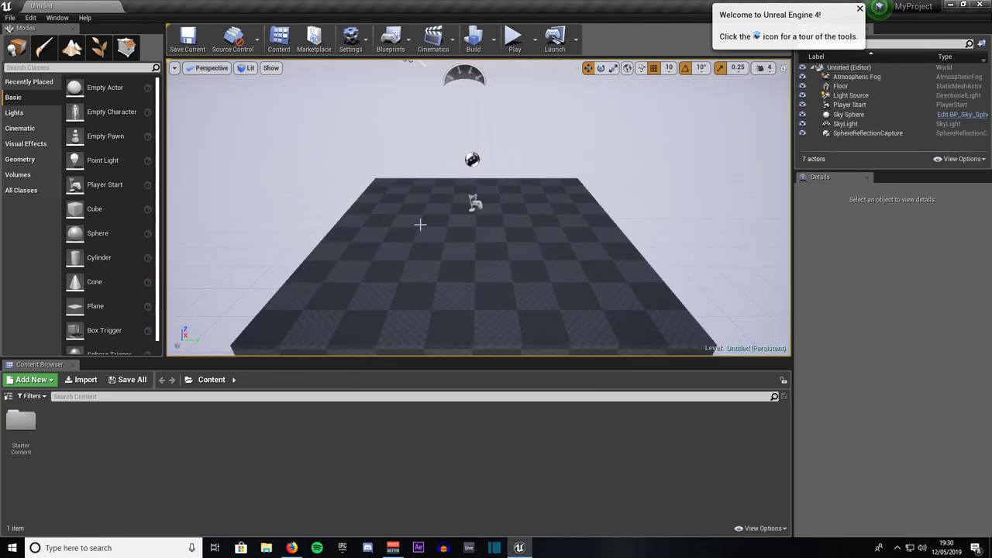
{"action": "scroll", "coordinate": [431, 222], "scroll_direction": "down", "scroll_amount": 2}
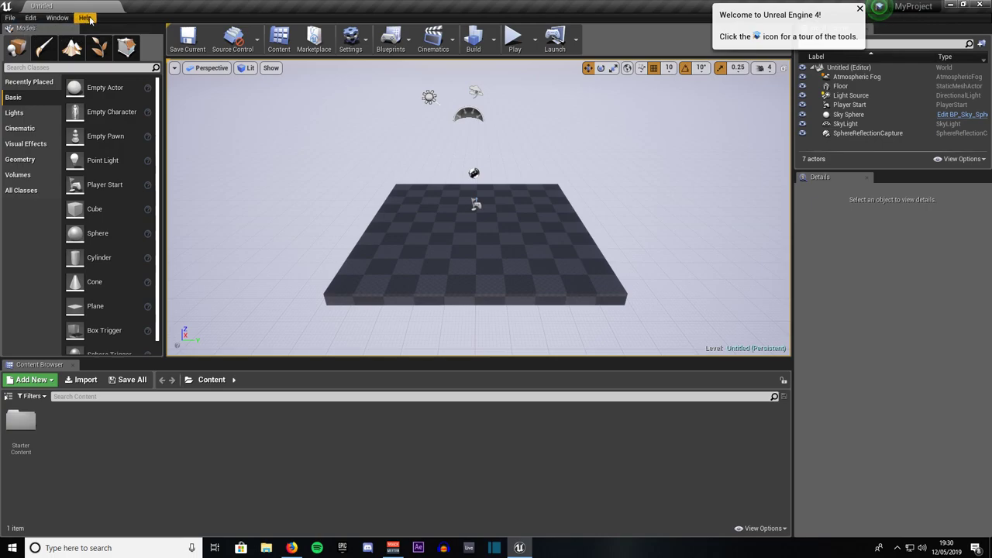
{"action": "left_click", "coordinate": [10, 18]}
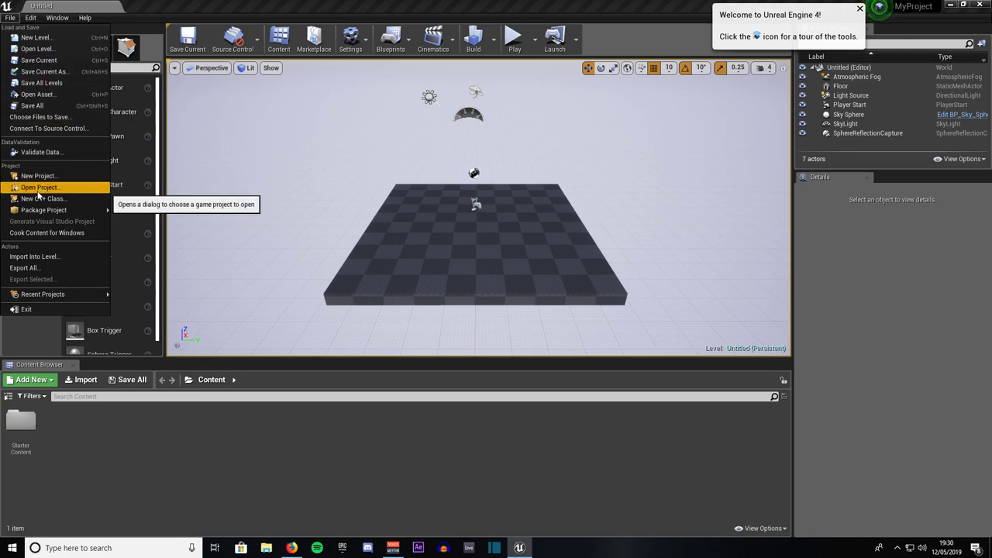
{"action": "mouse_move", "coordinate": [32, 18]}
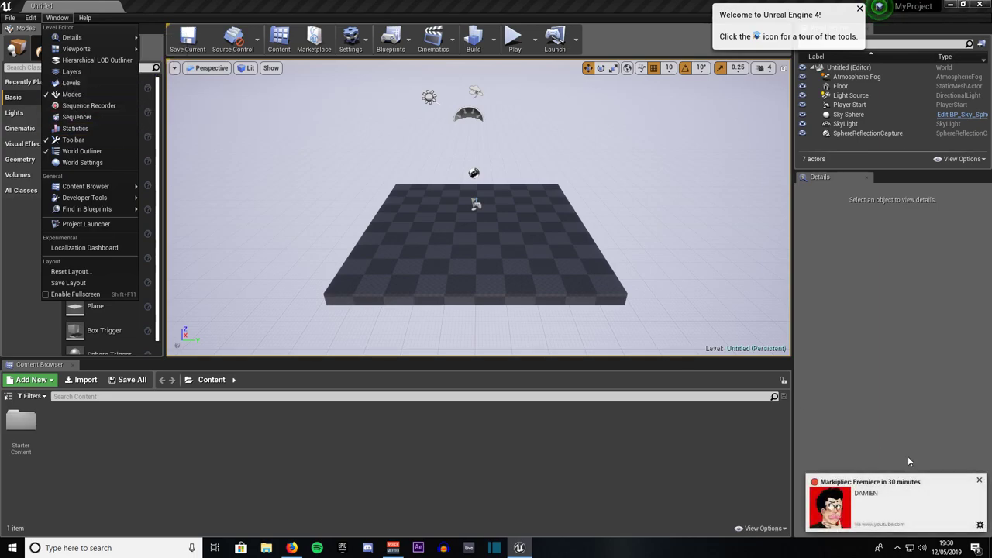
{"action": "left_click", "coordinate": [979, 480]}
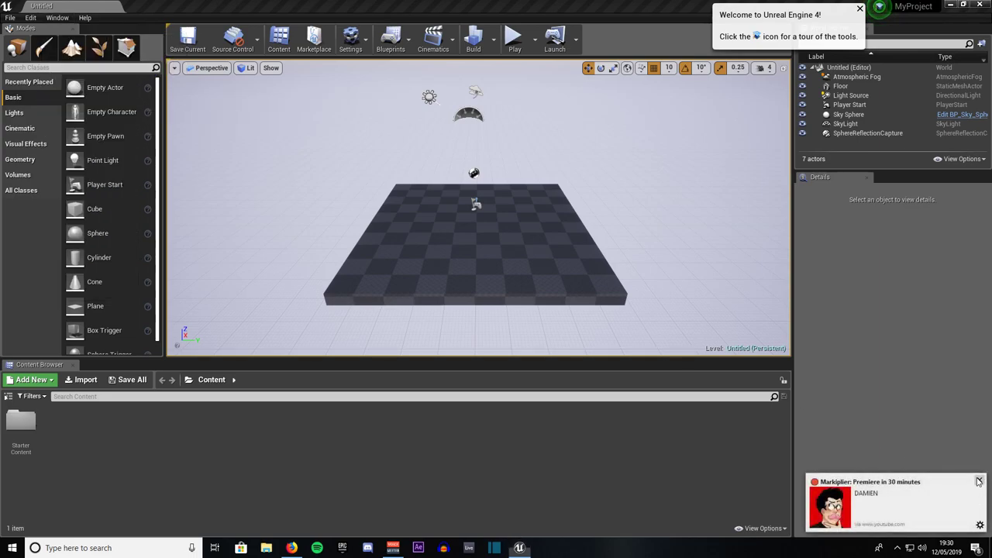
{"action": "right_click", "coordinate": [295, 550]}
{"action": "left_click", "coordinate": [293, 530]}
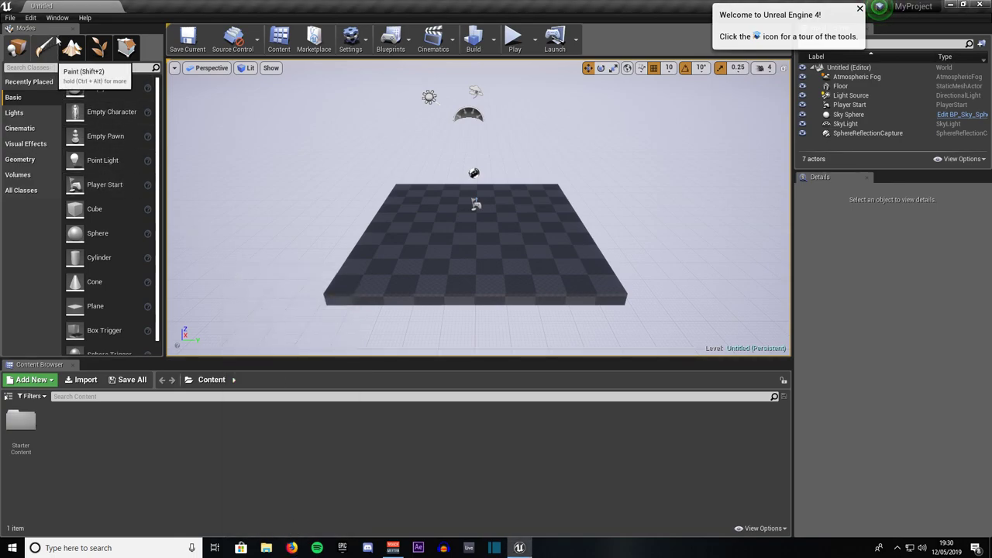
Step: Glance at the Help menu, then select the Floor actor
{"action": "left_click", "coordinate": [85, 18]}
{"action": "left_click", "coordinate": [89, 18]}
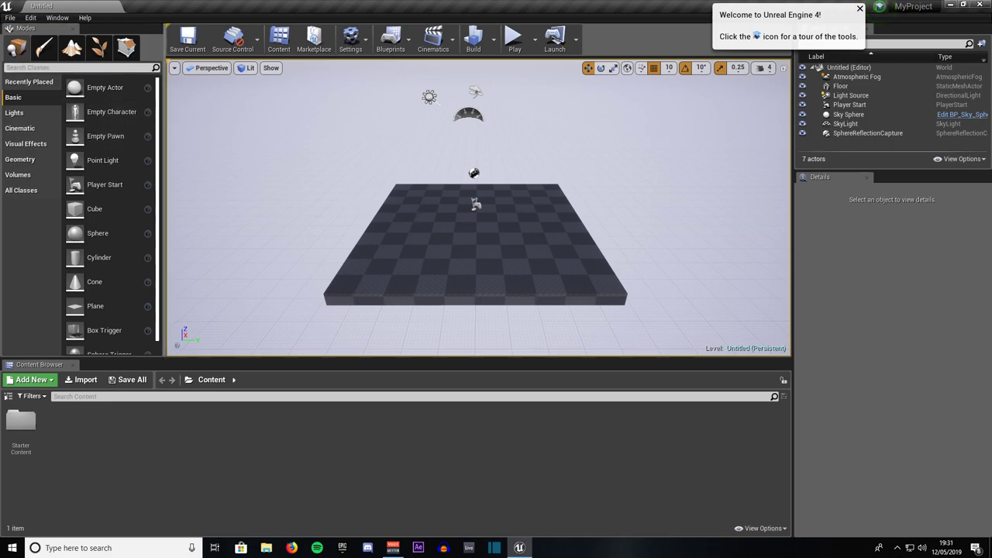
{"action": "left_click", "coordinate": [423, 220]}
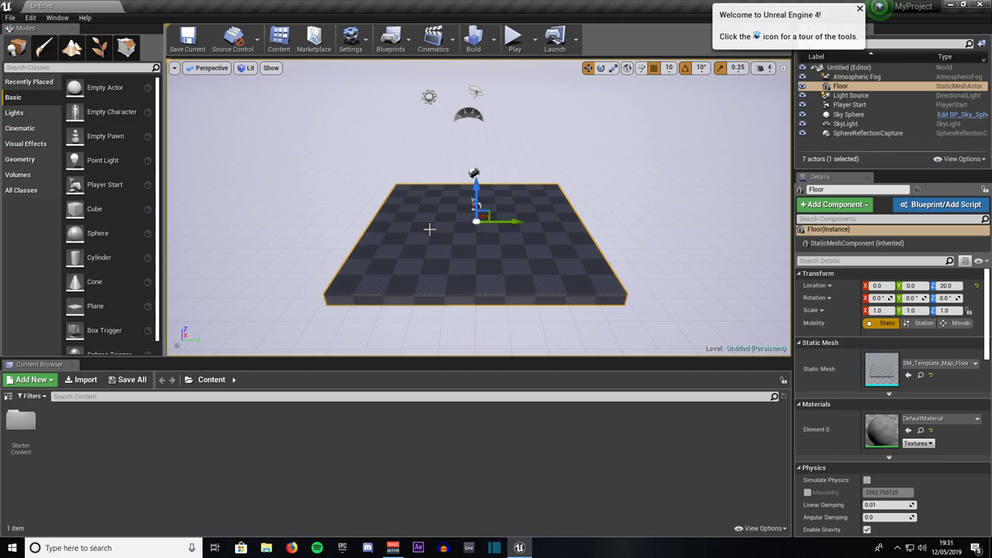
Step: Cycle through Vertex Painting, Landscape and Foliage modes into Geometry Editing mode
{"action": "left_click", "coordinate": [45, 51]}
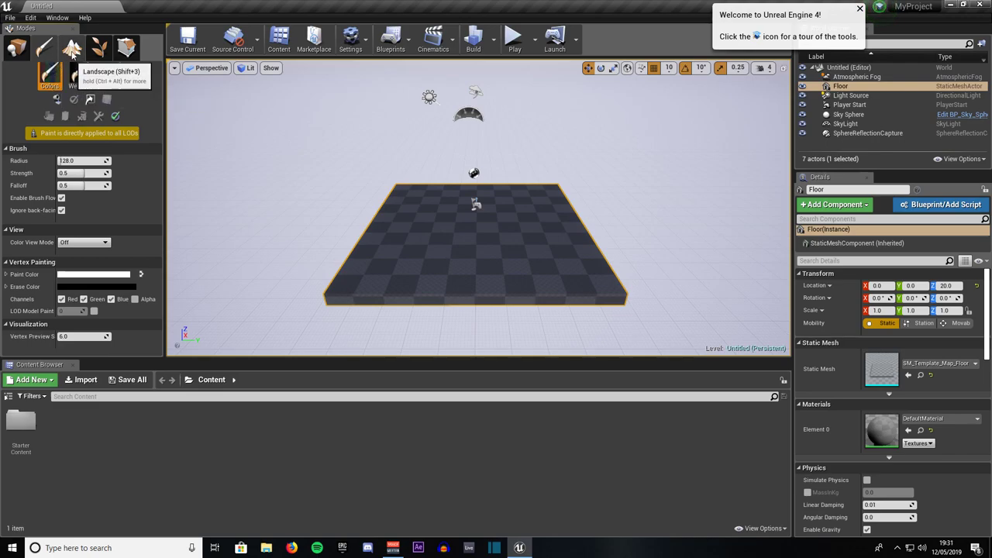
{"action": "left_click", "coordinate": [72, 51]}
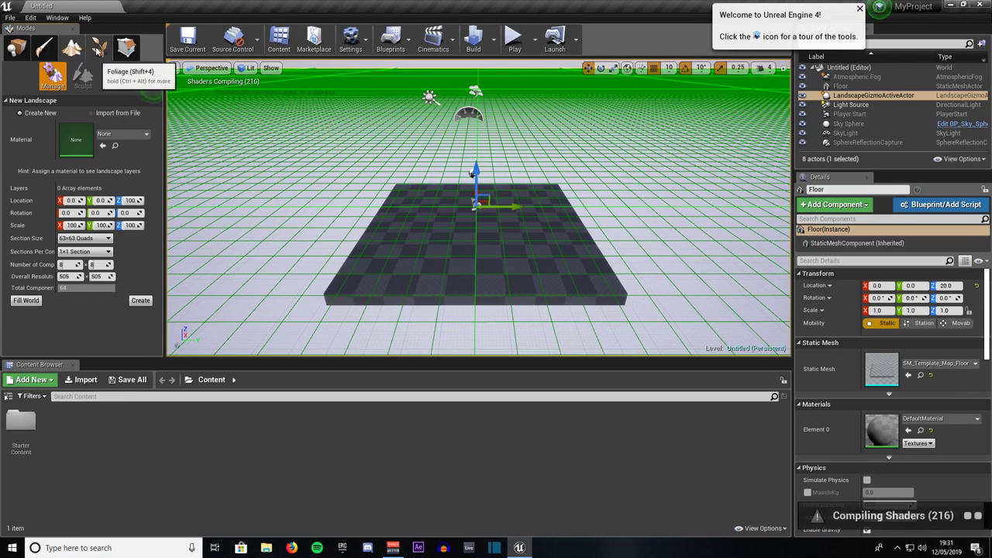
{"action": "left_click", "coordinate": [98, 49]}
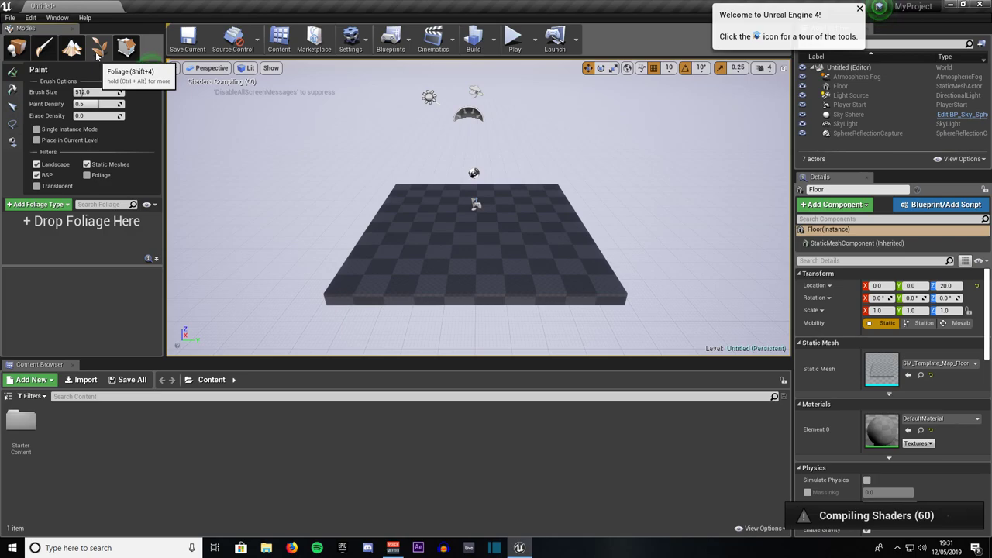
{"action": "left_click", "coordinate": [127, 49]}
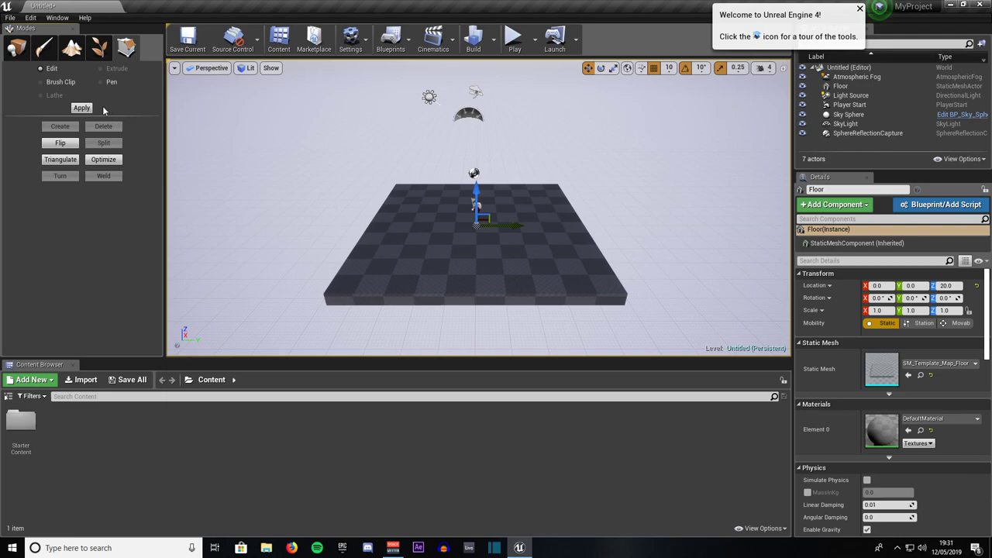
Step: Try Brush Clip, return to Edit, and select the Floor mesh
{"action": "left_click", "coordinate": [55, 83]}
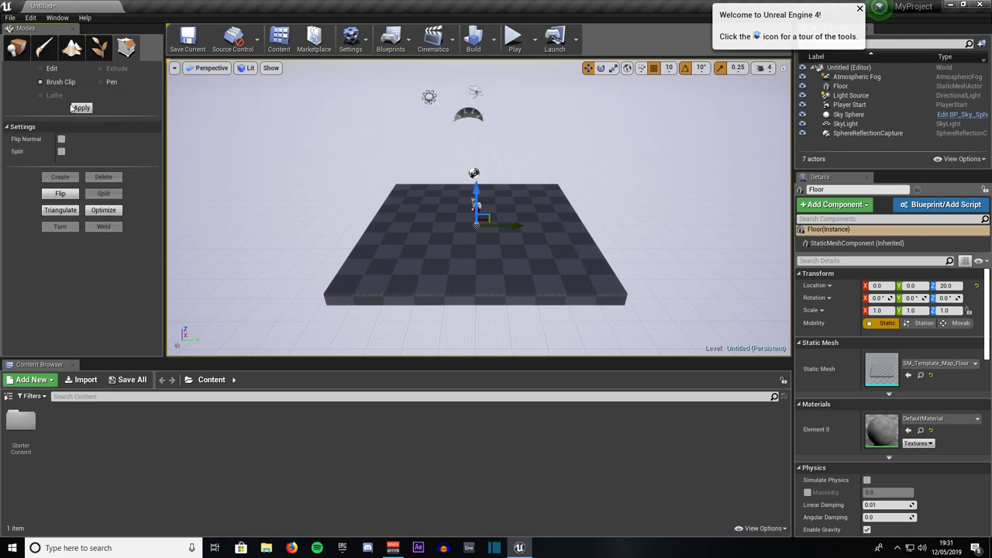
{"action": "left_click", "coordinate": [46, 68]}
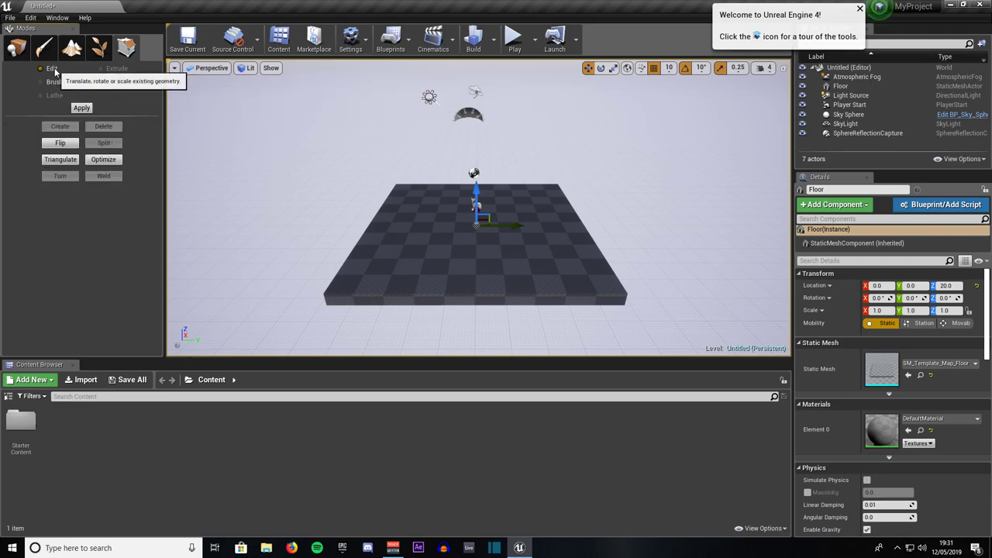
{"action": "left_click", "coordinate": [610, 291]}
Step: Move the Floor along the green Y-axis gizmo to Y = -10.0
{"action": "mouse_move", "coordinate": [513, 222]}
{"action": "left_mouse_down"}
{"action": "mouse_move", "coordinate": [542, 222]}
{"action": "mouse_move", "coordinate": [518, 221]}
{"action": "left_mouse_up"}
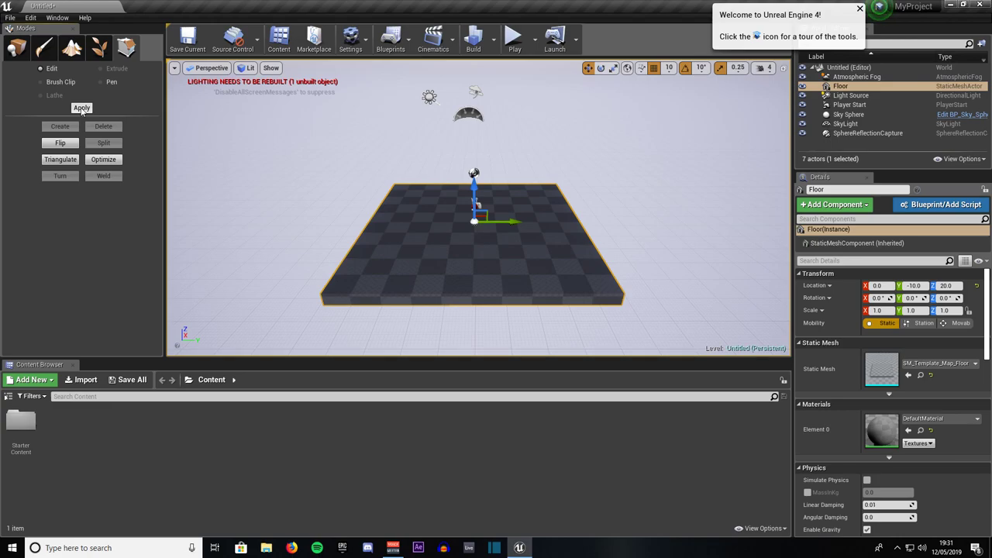
Step: In Place mode, browse Recently Placed and Basic, then list Directional, Point, Spot, Rect and Sky Lights
{"action": "left_click", "coordinate": [12, 55]}
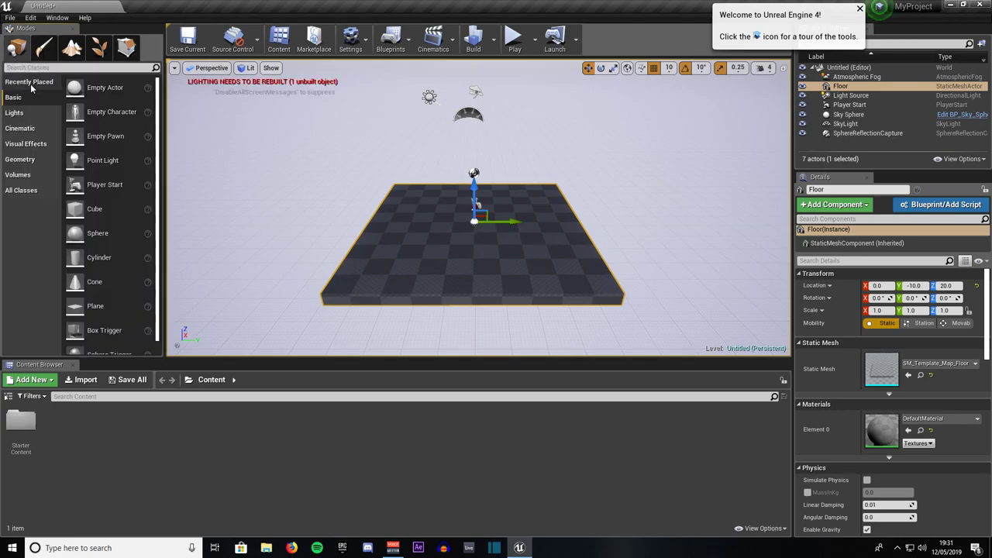
{"action": "left_click", "coordinate": [30, 84]}
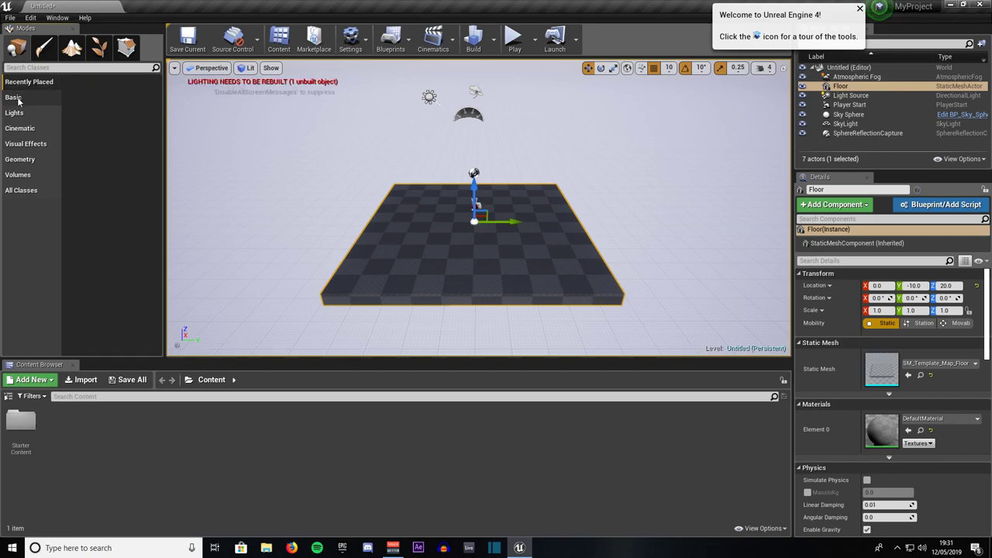
{"action": "left_click", "coordinate": [18, 98]}
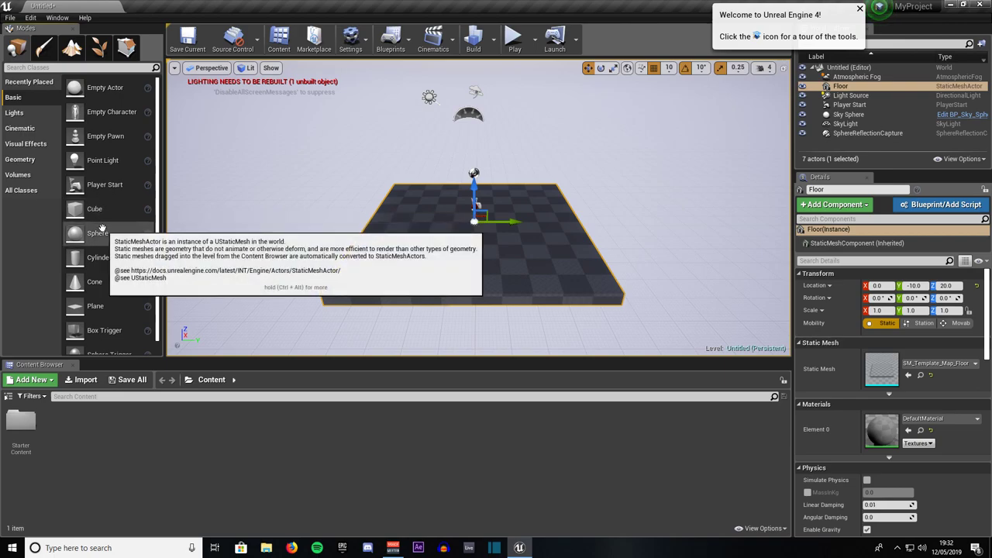
{"action": "scroll", "coordinate": [124, 250], "scroll_direction": "down", "scroll_amount": 1}
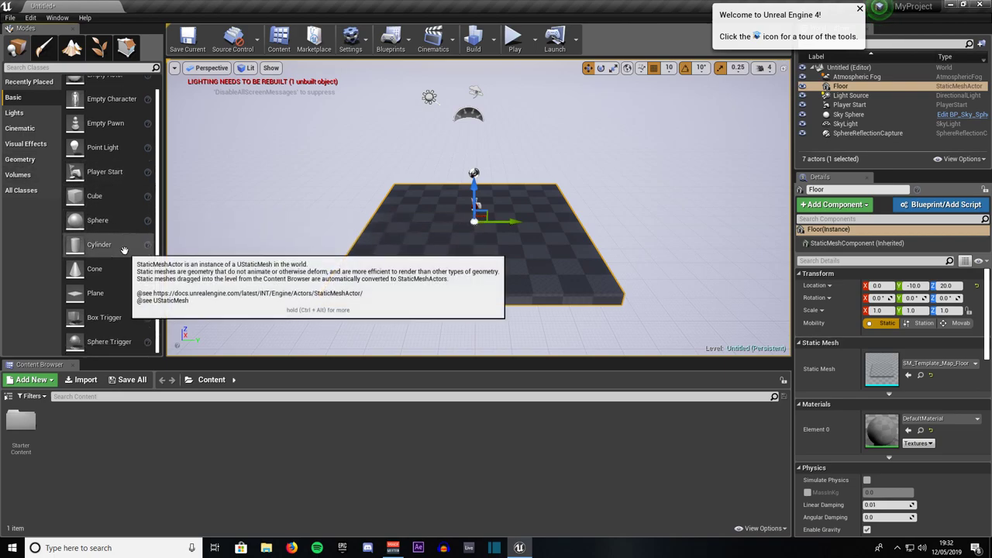
{"action": "scroll", "coordinate": [124, 249], "scroll_direction": "up", "scroll_amount": 1}
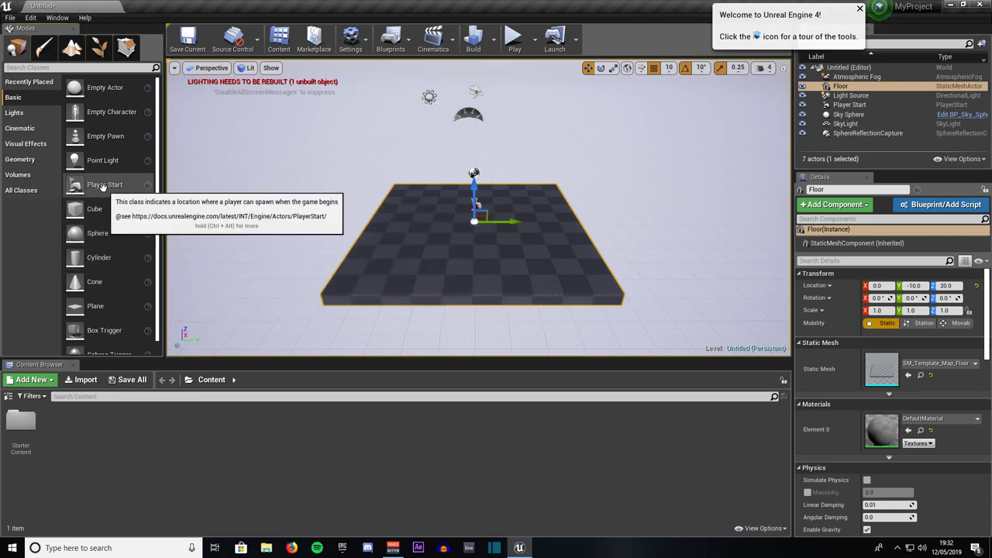
{"action": "left_click", "coordinate": [18, 116]}
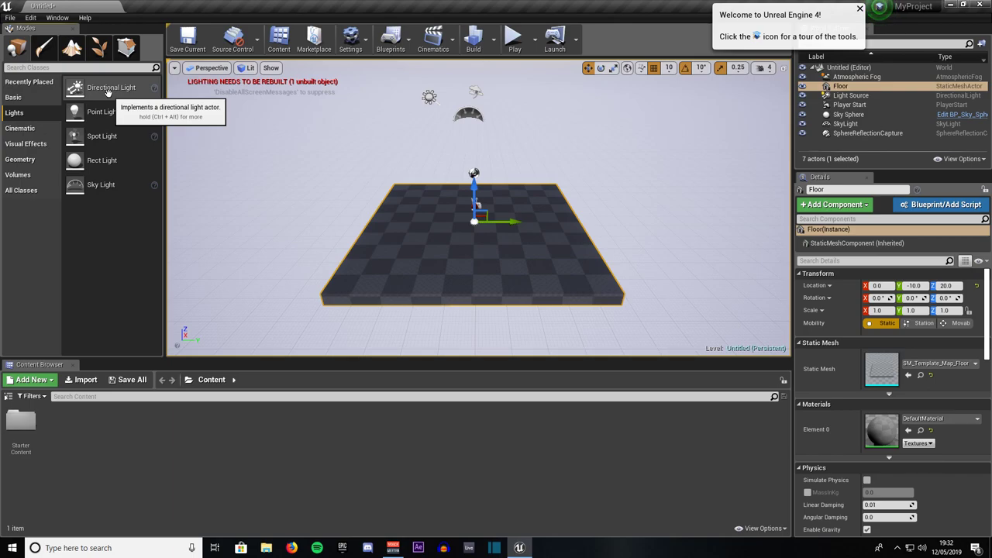
{"action": "left_click", "coordinate": [429, 97]}
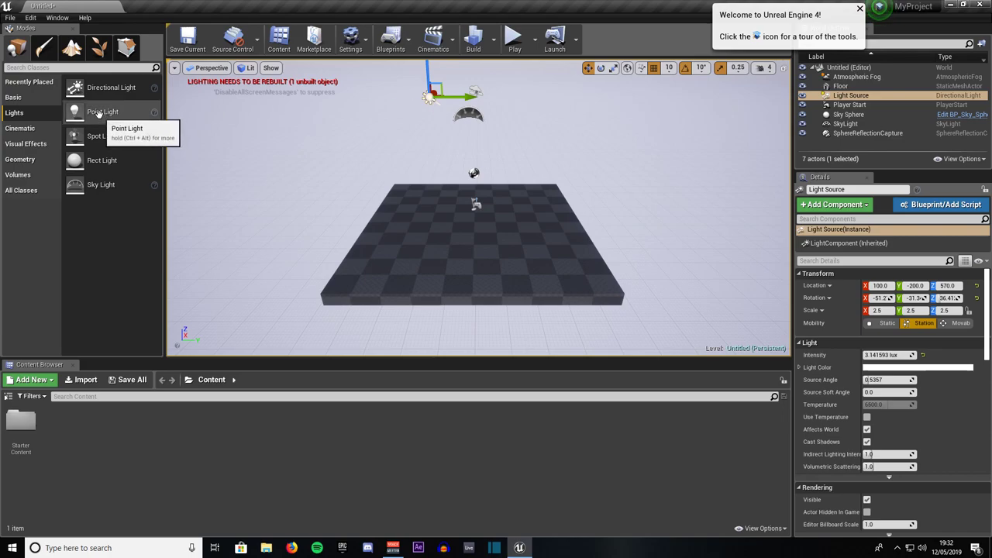
{"action": "left_click_drag", "start_coordinate": [98, 113], "coordinate": [426, 147]}
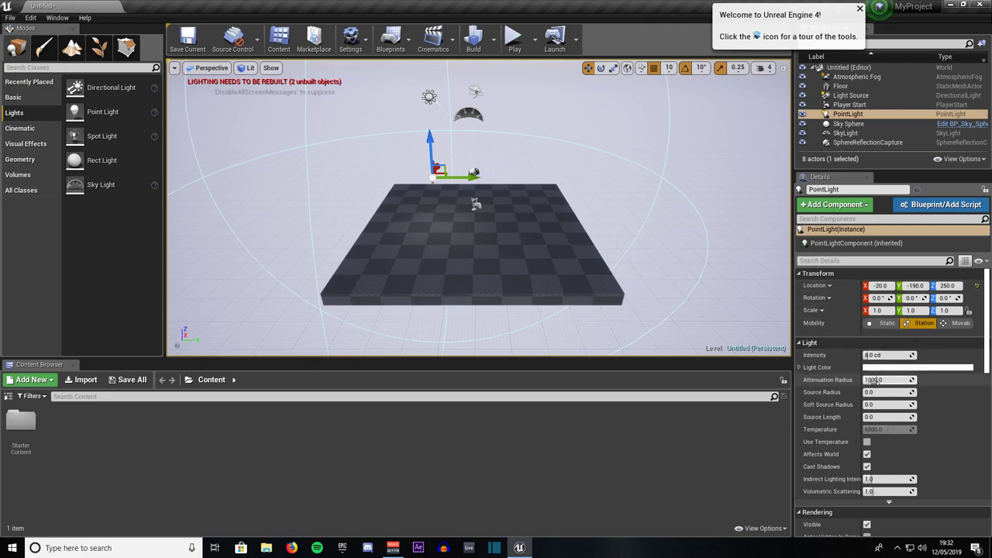
{"action": "mouse_move", "coordinate": [883, 380]}
{"action": "left_mouse_down"}
{"action": "mouse_move", "coordinate": [911, 380]}
{"action": "mouse_move", "coordinate": [872, 380]}
{"action": "left_mouse_up"}
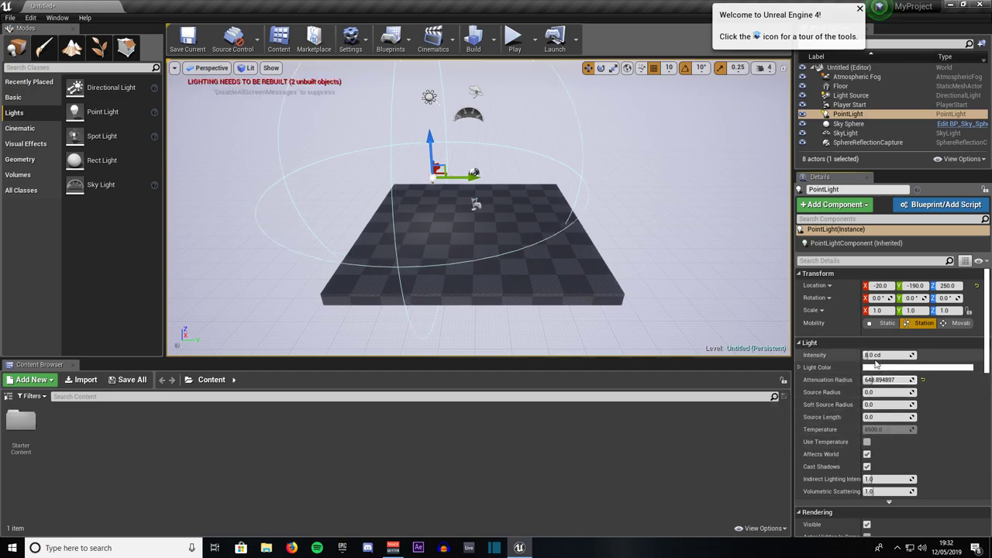
{"action": "mouse_move", "coordinate": [868, 355]}
{"action": "left_mouse_down"}
{"action": "mouse_move", "coordinate": [896, 355]}
{"action": "mouse_move", "coordinate": [880, 355]}
{"action": "mouse_move", "coordinate": [869, 380]}
{"action": "mouse_move", "coordinate": [892, 355]}
{"action": "mouse_move", "coordinate": [911, 355]}
{"action": "mouse_move", "coordinate": [884, 355]}
{"action": "left_mouse_up"}
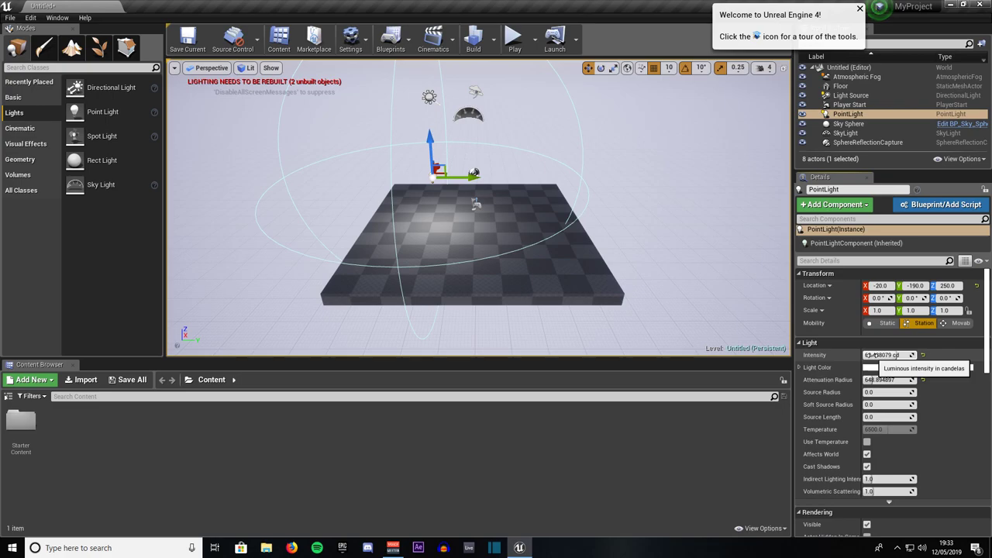
{"action": "key", "text": "Delete"}
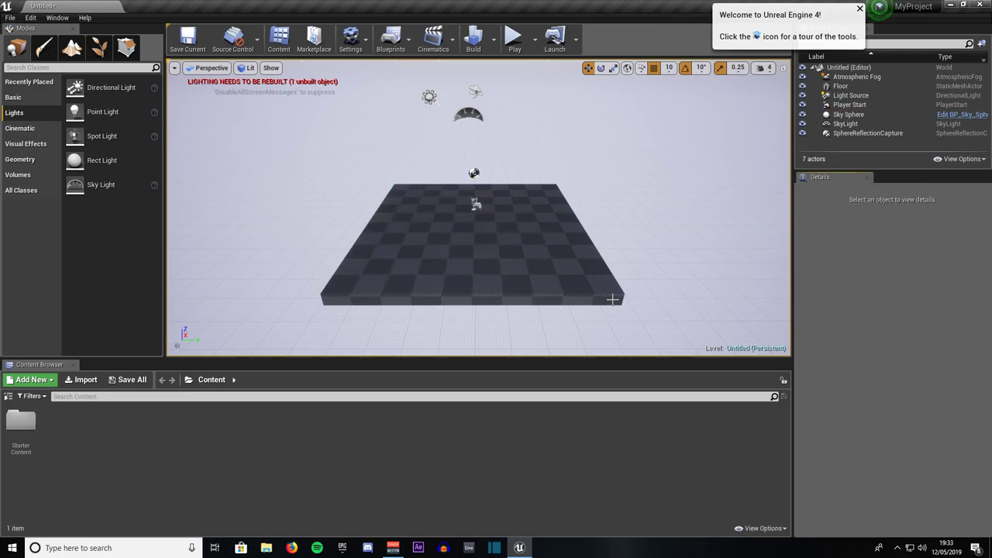
{"action": "left_click", "coordinate": [91, 137]}
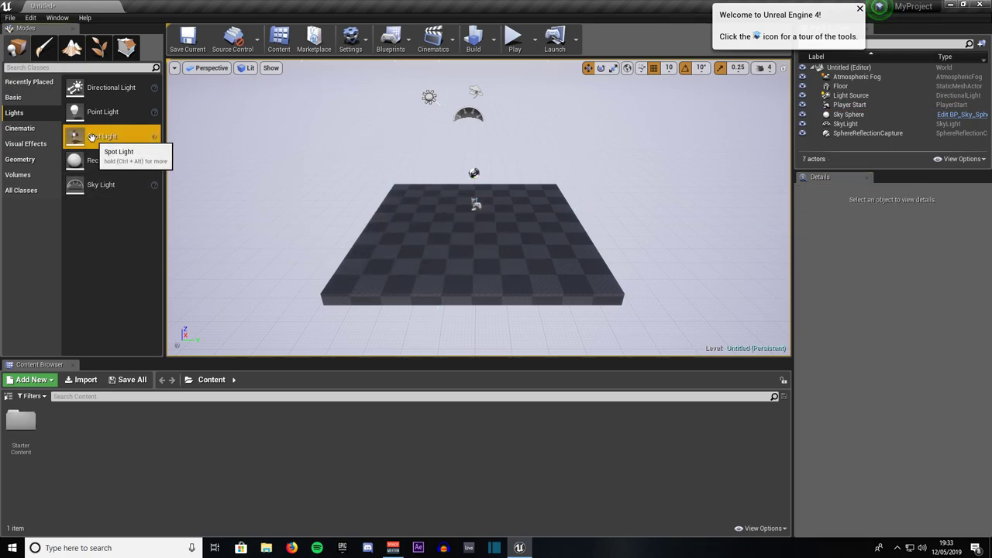
{"action": "left_click_drag", "start_coordinate": [91, 137], "coordinate": [434, 129]}
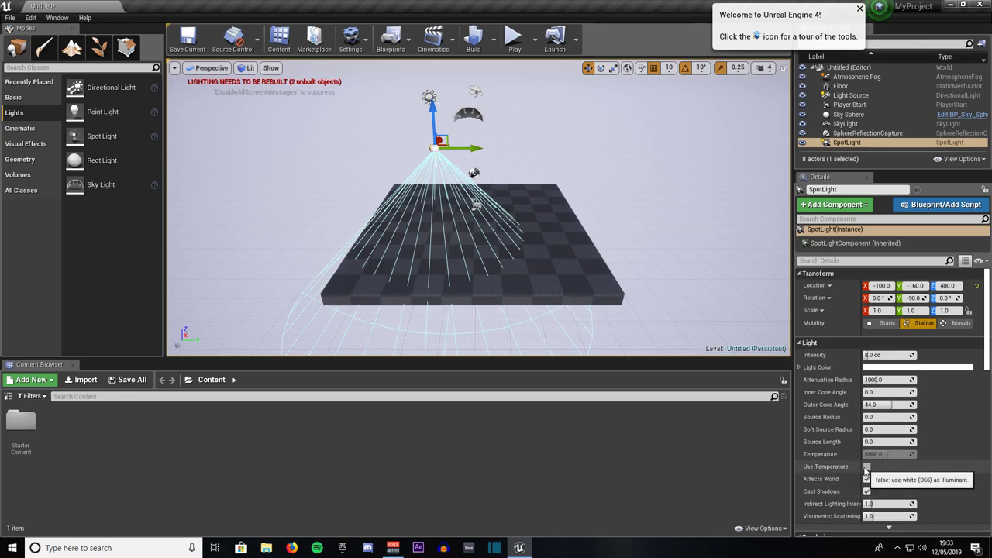
{"action": "key", "text": "Delete"}
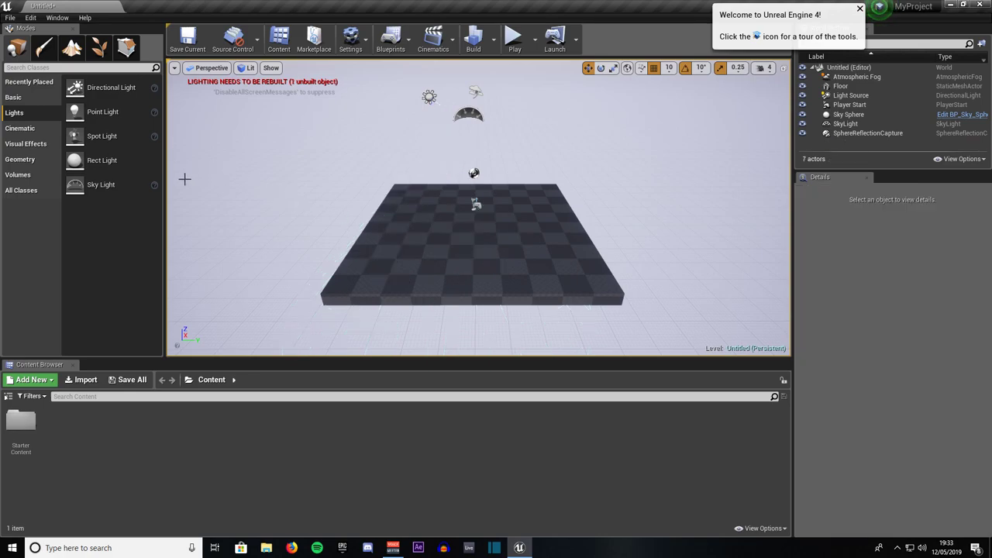
Step: Browse Visual Effects and Geometry, then scroll the Volumes list down to Nav Mesh Bounds Volume
{"action": "left_click", "coordinate": [24, 144]}
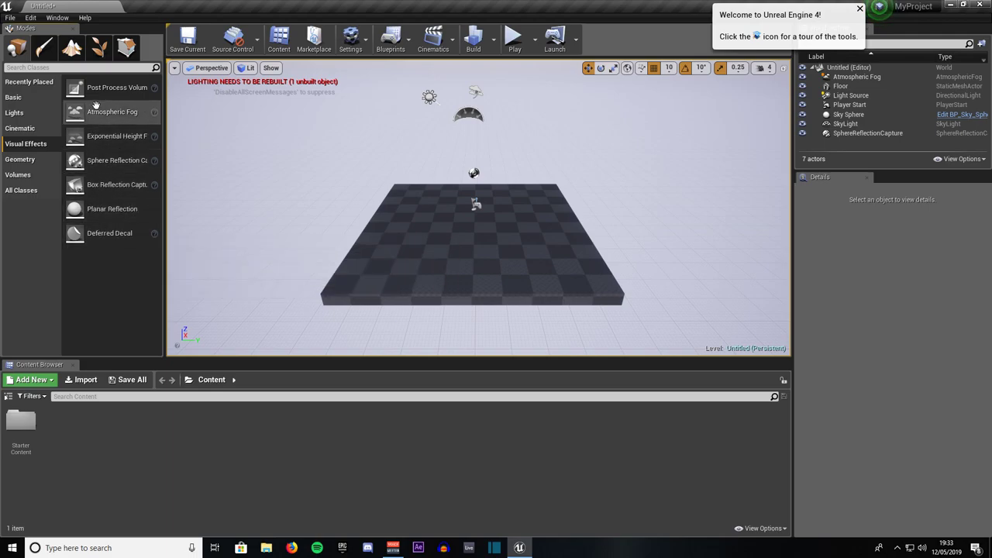
{"action": "left_click", "coordinate": [21, 160]}
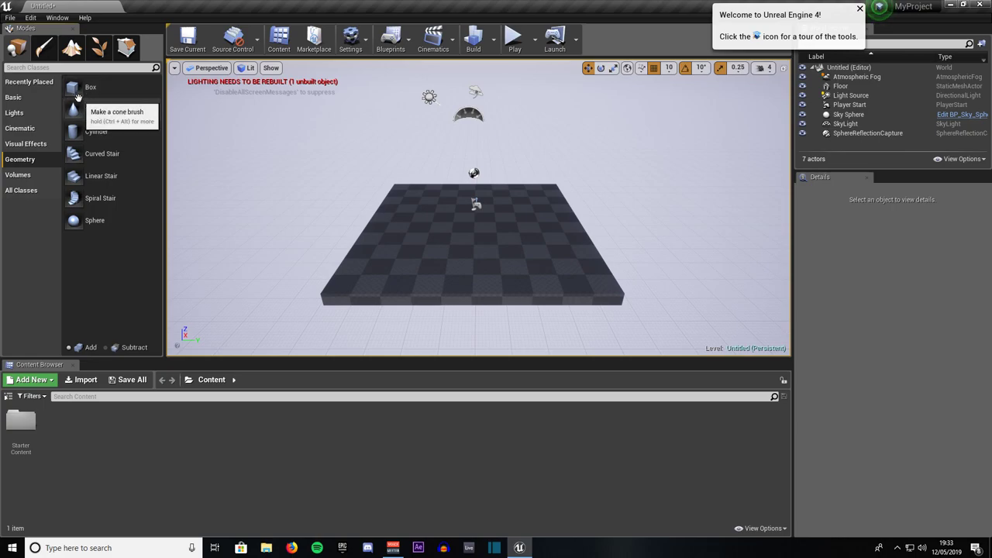
{"action": "left_click", "coordinate": [18, 176]}
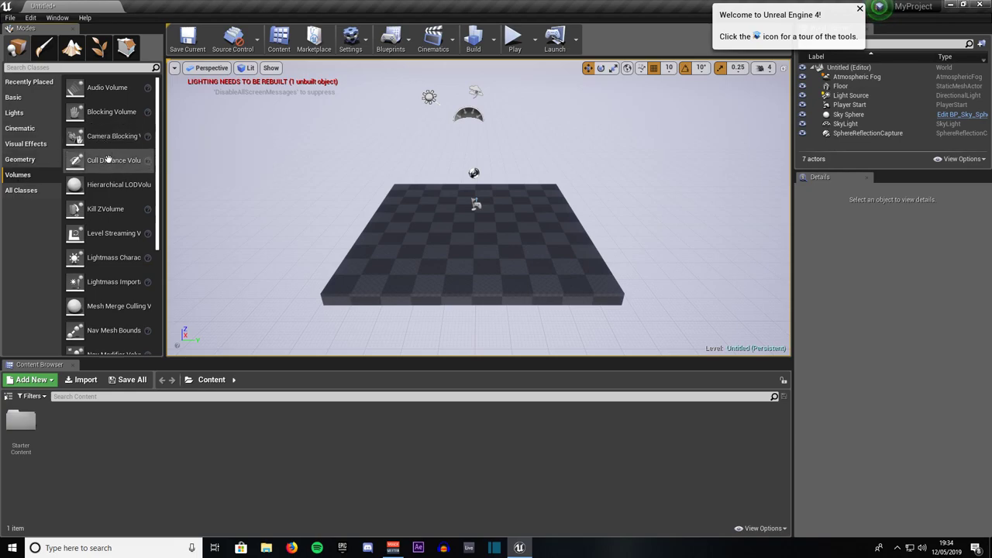
{"action": "scroll", "coordinate": [97, 291], "scroll_direction": "down", "scroll_amount": 1}
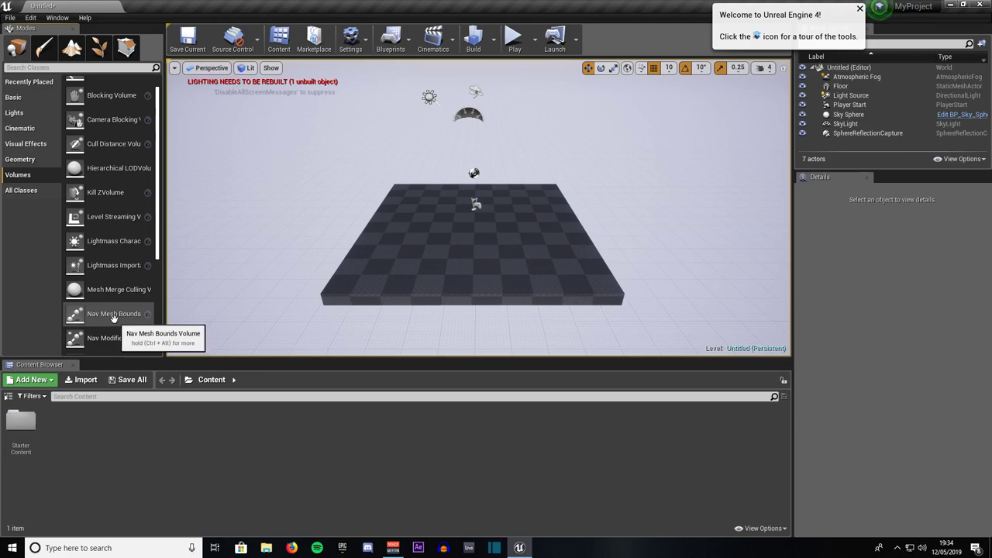
Step: Drop a Nav Mesh Bounds Volume onto the floor, then delete it
{"action": "left_click_drag", "start_coordinate": [112, 317], "coordinate": [440, 201]}
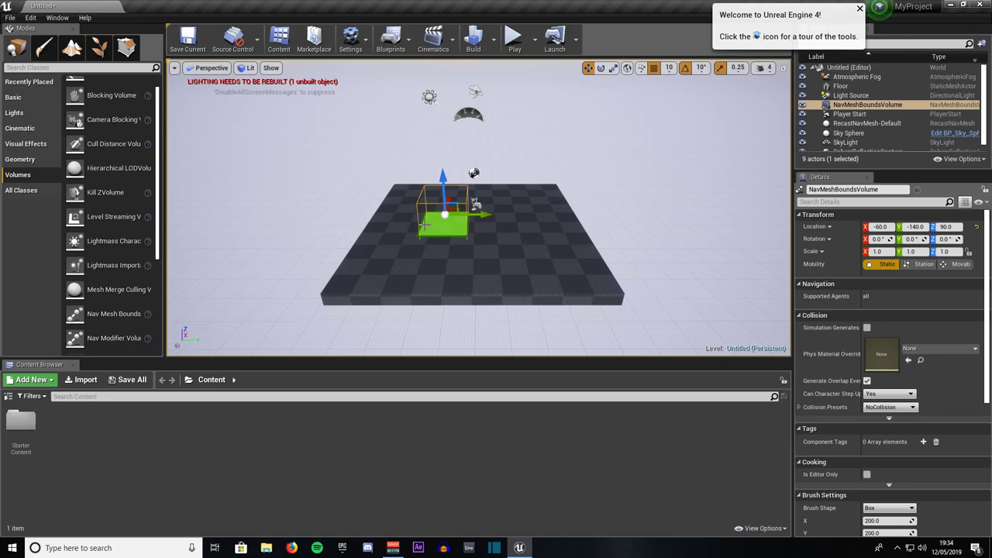
{"action": "key", "text": "Delete"}
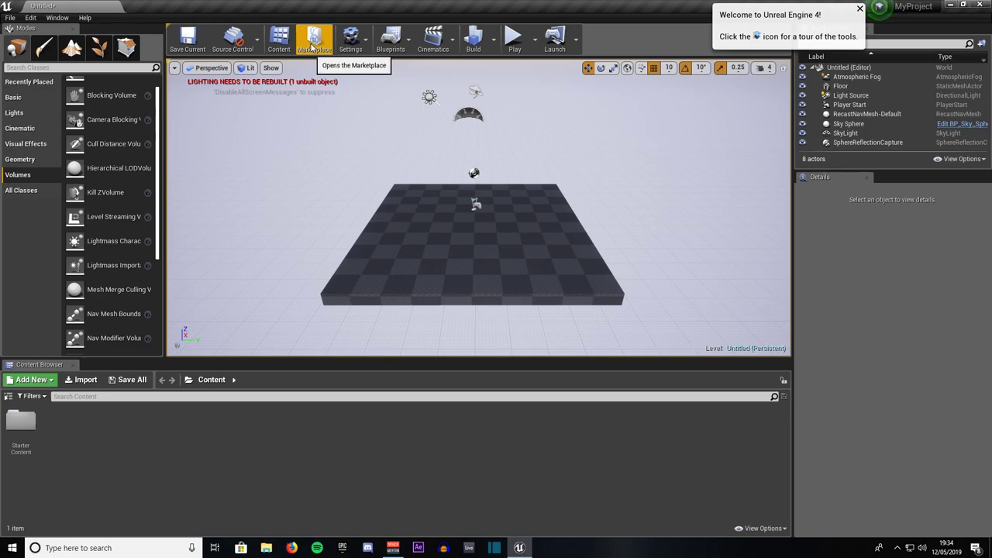
Step: Open Project Settings on Maps & Modes, showing Minimal_Default as startup and default map
{"action": "left_click", "coordinate": [352, 45]}
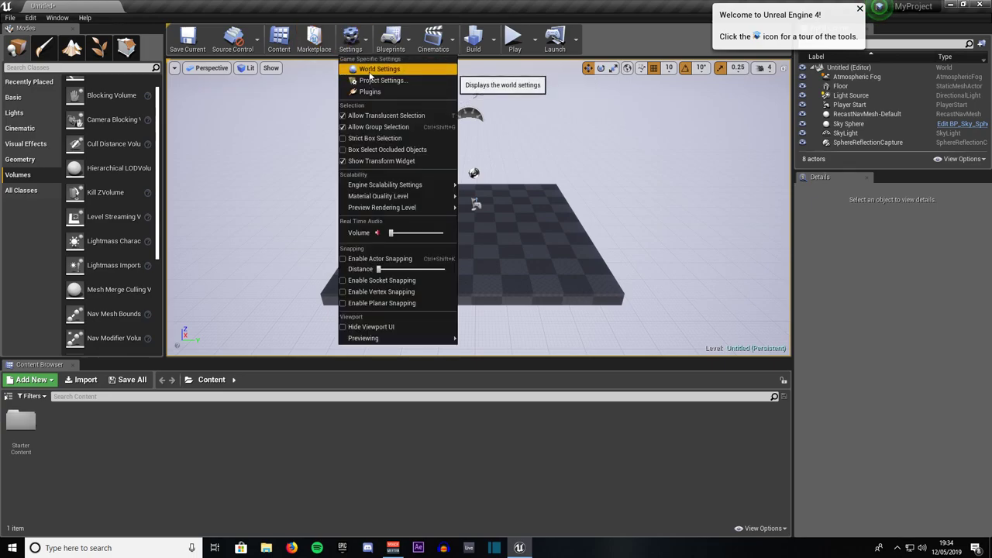
{"action": "left_click", "coordinate": [370, 82]}
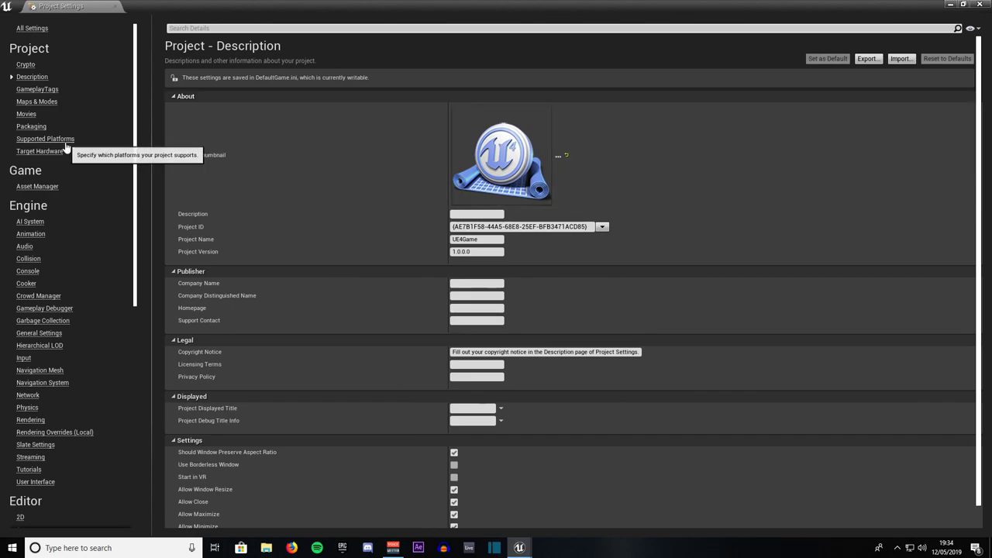
{"action": "left_click", "coordinate": [34, 103]}
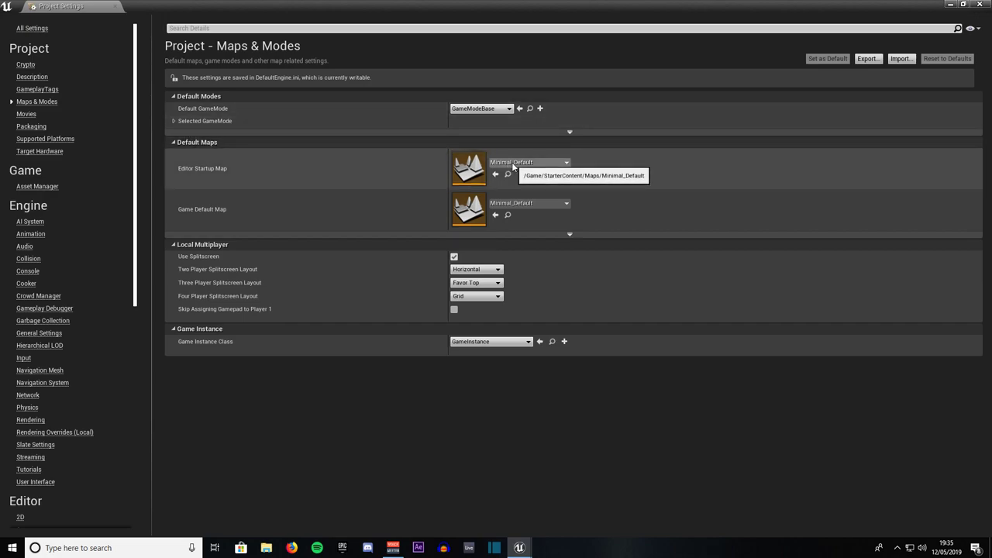
Step: In Project Settings > Input, add NewActionMapping_0 bound to the F key, then close the settings
{"action": "left_click", "coordinate": [24, 360]}
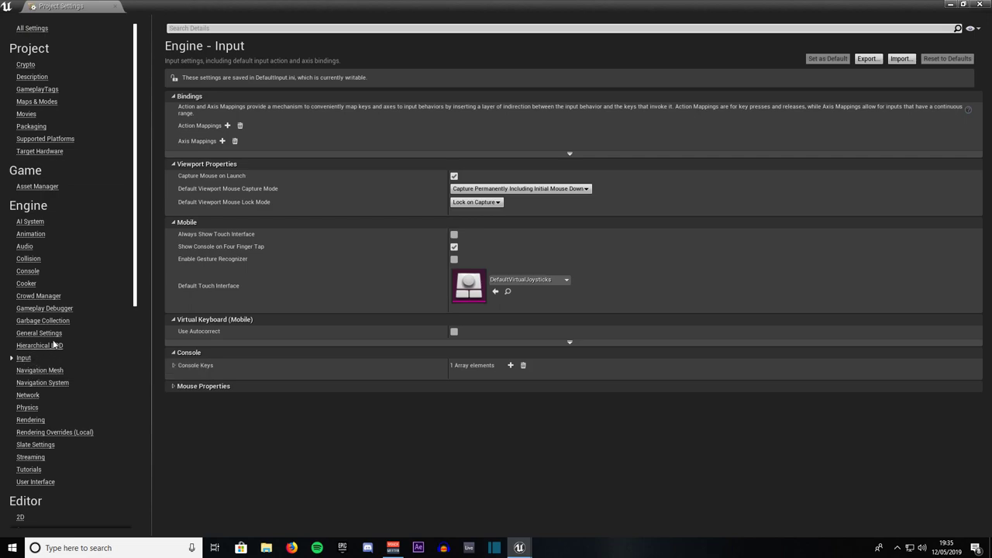
{"action": "left_click", "coordinate": [227, 126]}
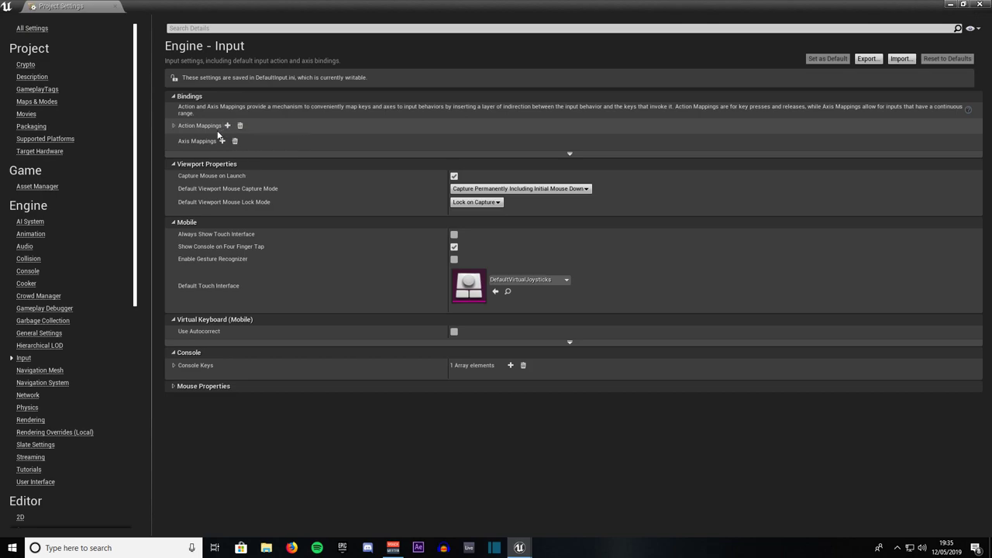
{"action": "left_click", "coordinate": [173, 125]}
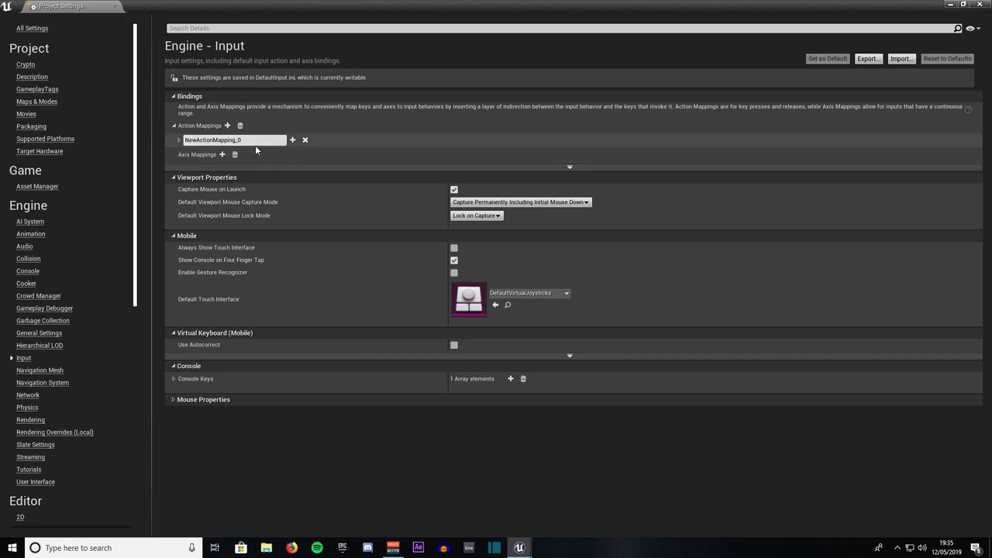
{"action": "left_click", "coordinate": [179, 140]}
{"action": "left_click", "coordinate": [204, 153]}
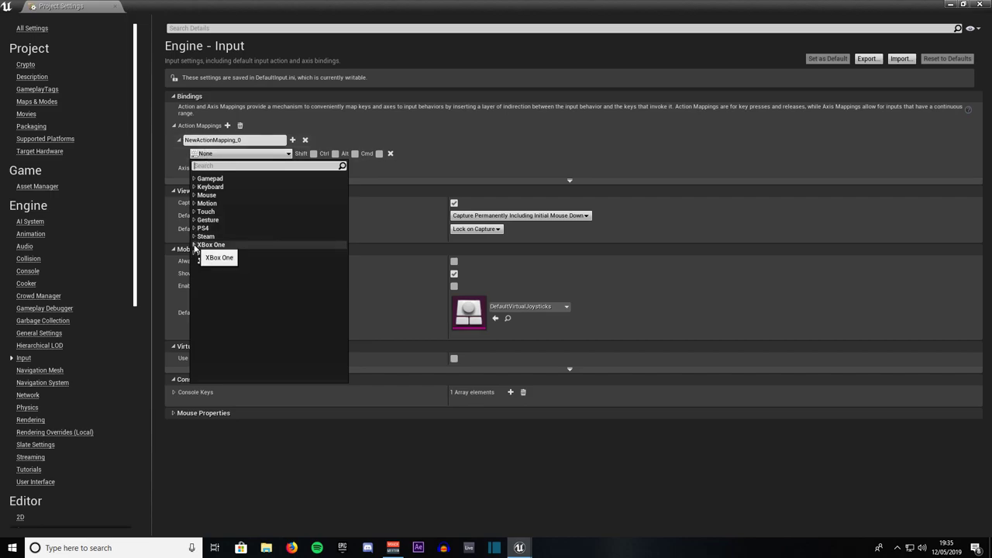
{"action": "left_click", "coordinate": [203, 188]}
{"action": "scroll", "coordinate": [223, 283], "scroll_direction": "down", "scroll_amount": 7}
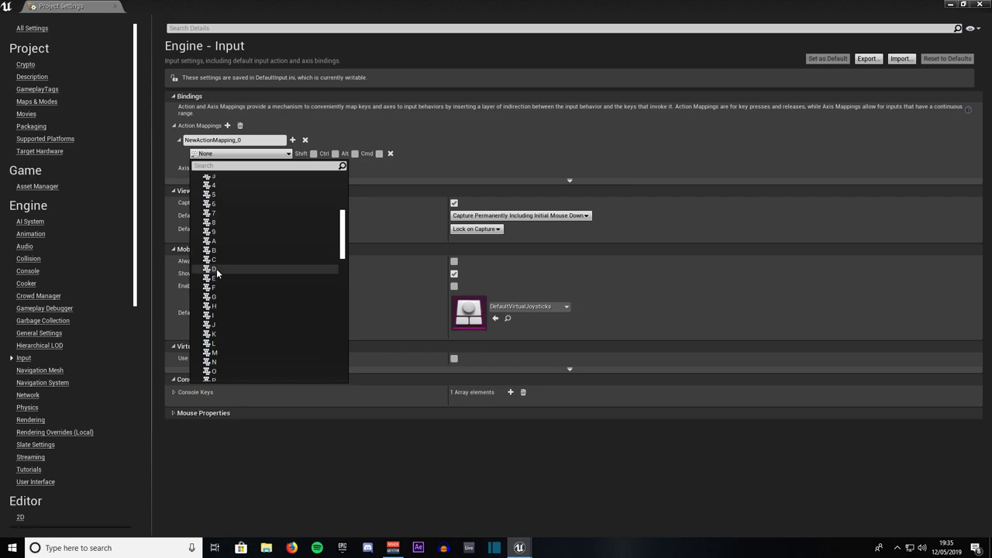
{"action": "scroll", "coordinate": [216, 278], "scroll_direction": "down", "scroll_amount": 1}
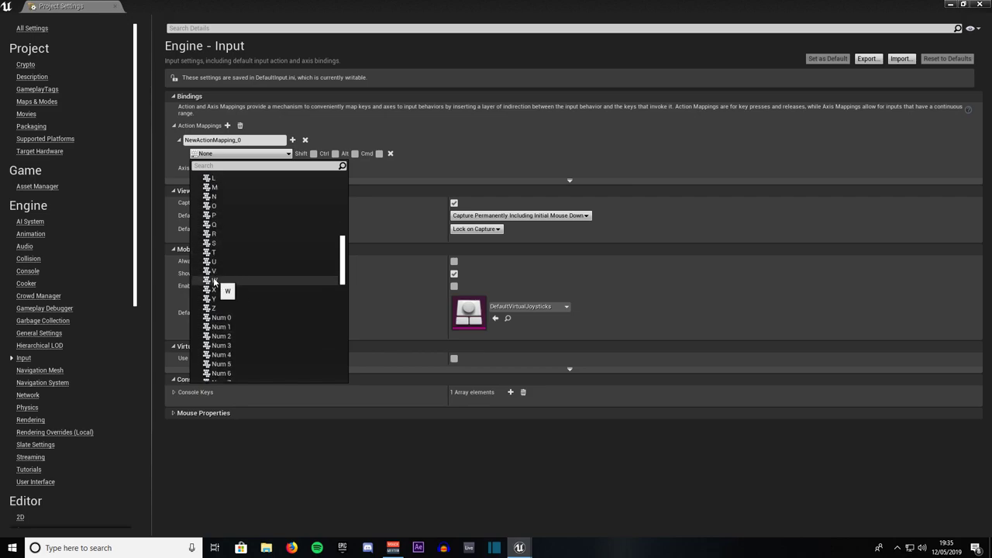
{"action": "scroll", "coordinate": [214, 279], "scroll_direction": "up", "scroll_amount": 3}
{"action": "left_click", "coordinate": [213, 189]}
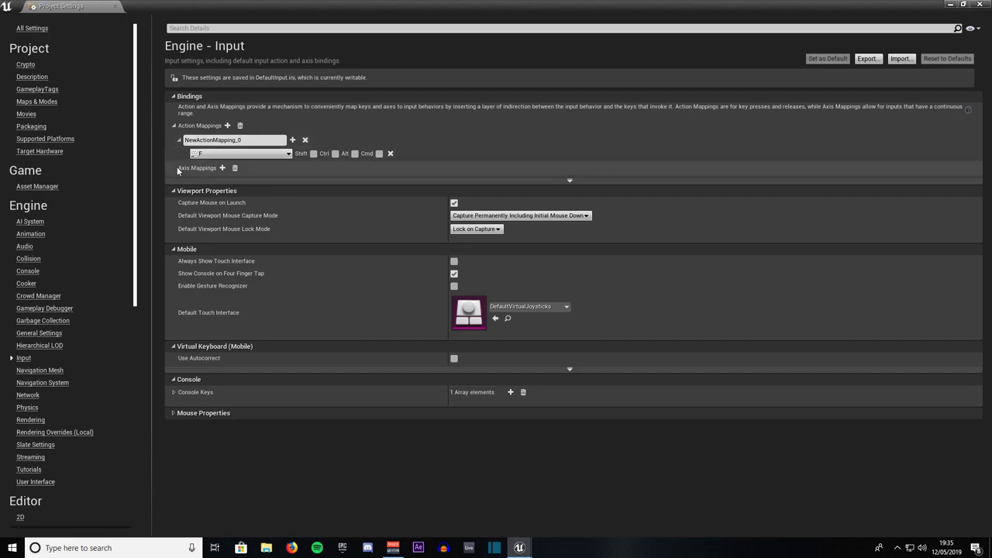
{"action": "left_click", "coordinate": [980, 4]}
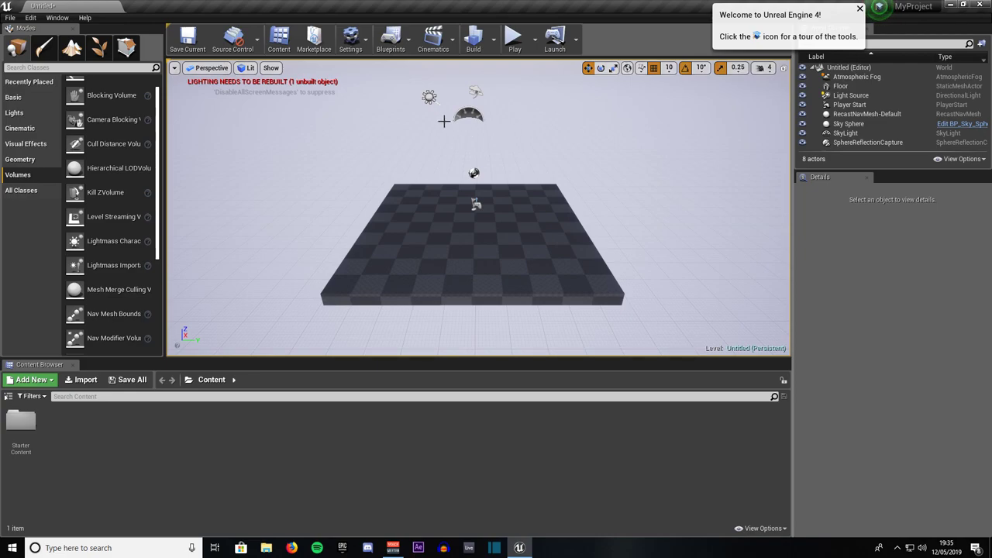
{"action": "left_click", "coordinate": [404, 43]}
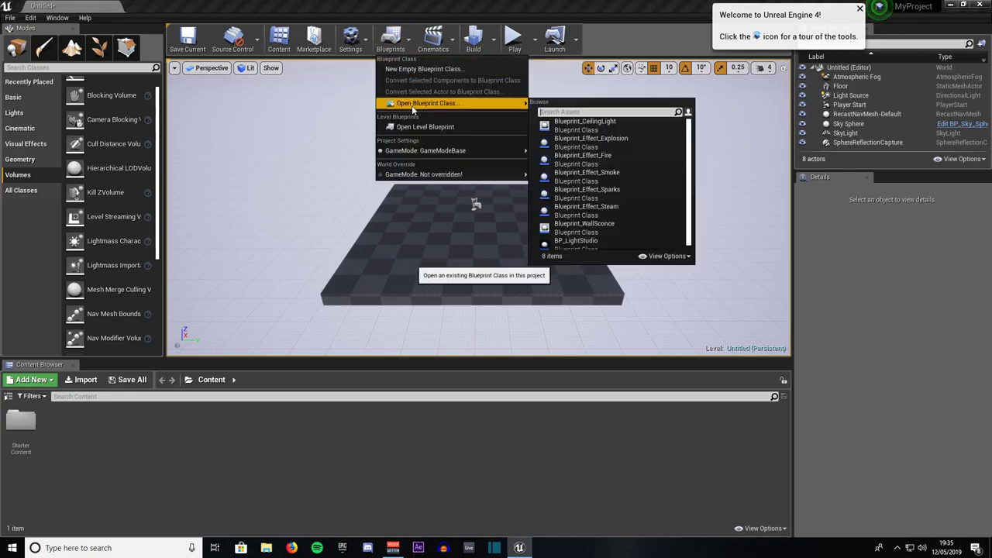
{"action": "left_click", "coordinate": [412, 128]}
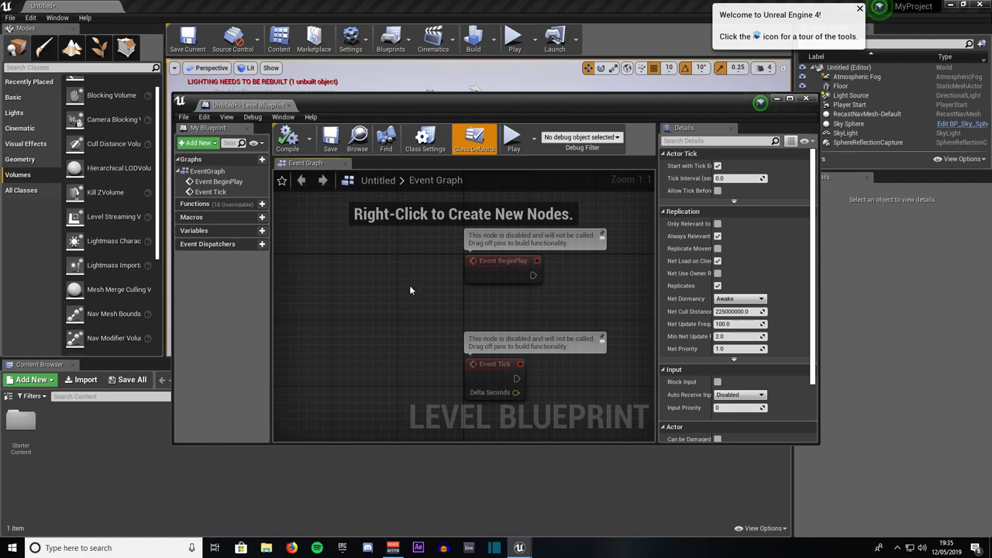
{"action": "right_click_drag", "start_coordinate": [416, 283], "coordinate": [333, 277]}
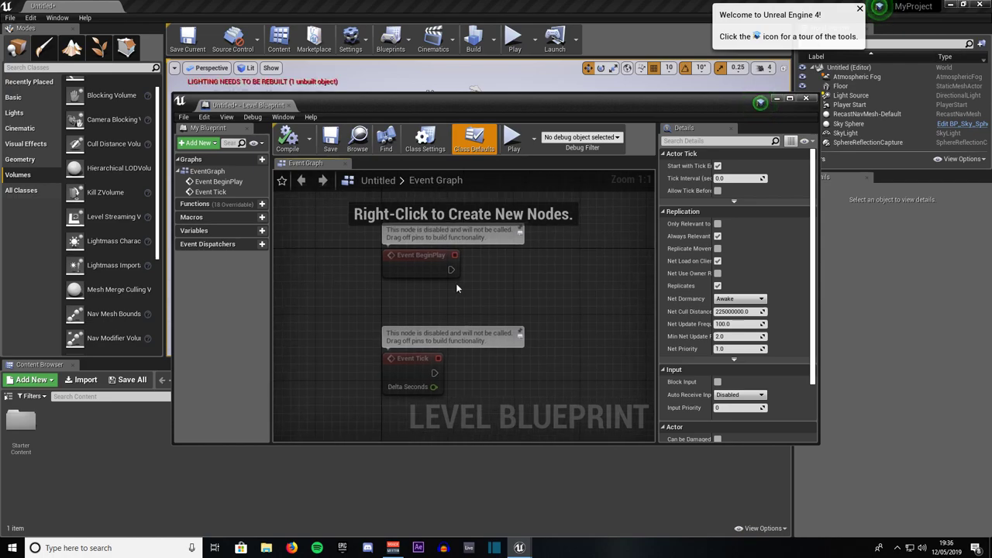
{"action": "right_click_drag", "start_coordinate": [472, 291], "coordinate": [395, 306]}
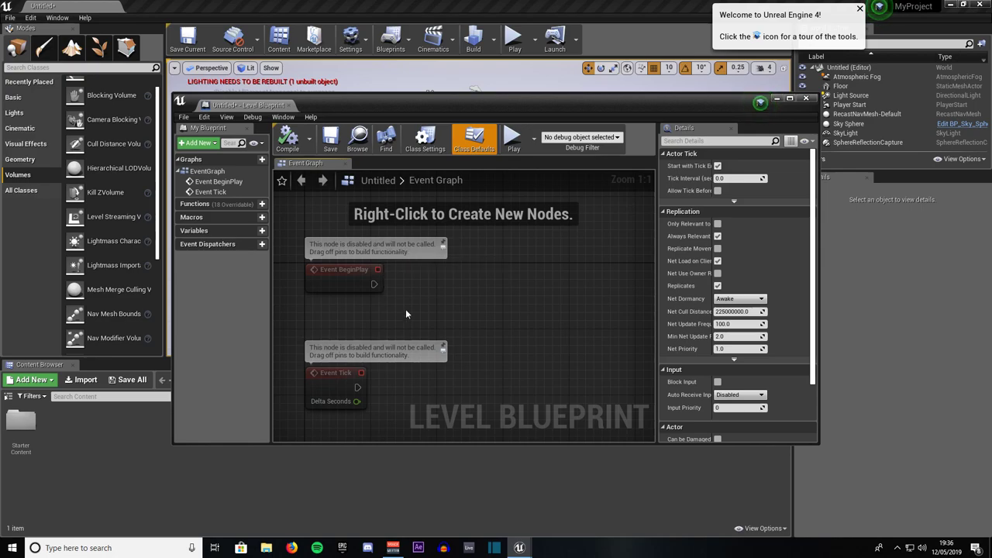
{"action": "left_click", "coordinate": [806, 99]}
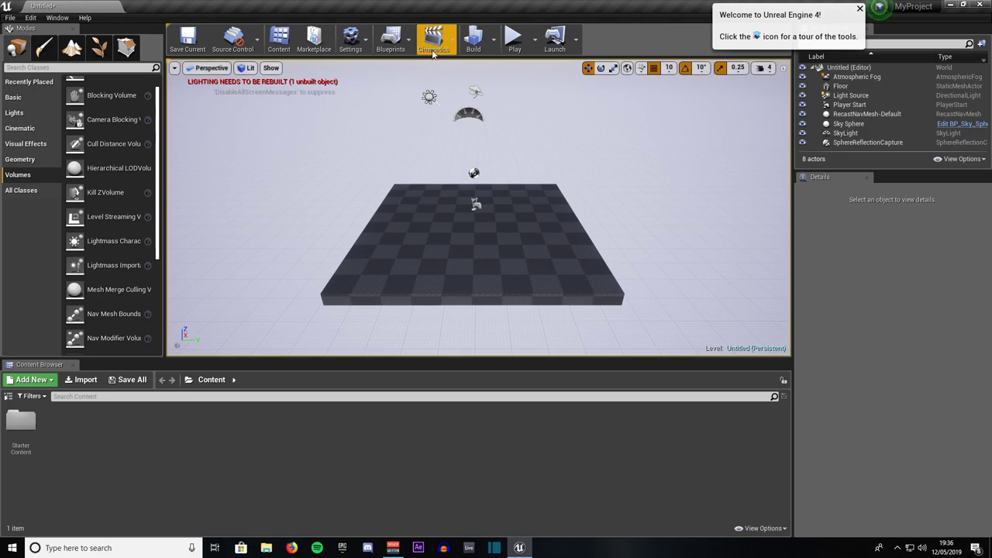
{"action": "left_click", "coordinate": [494, 41]}
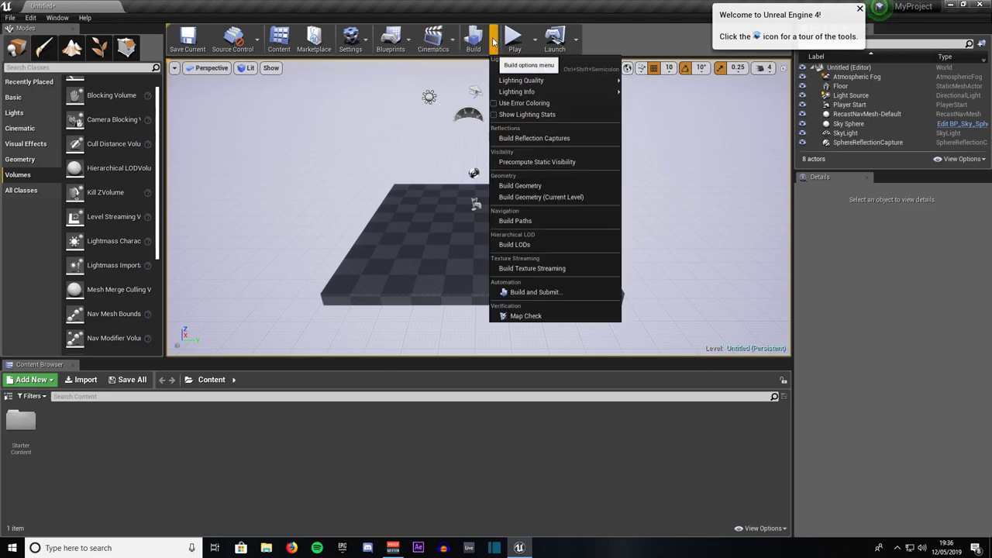
{"action": "mouse_move", "coordinate": [512, 81]}
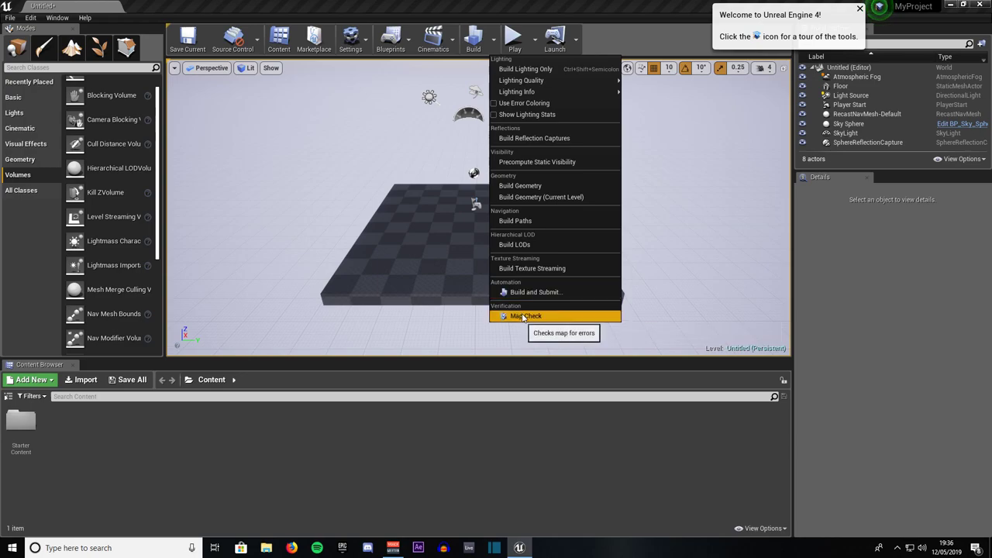
{"action": "left_click", "coordinate": [435, 253]}
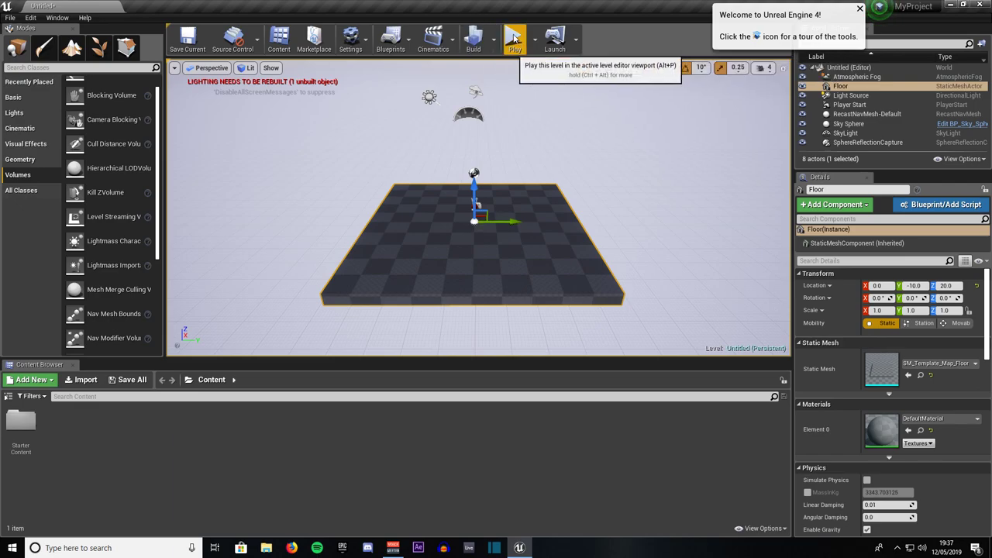
{"action": "left_click", "coordinate": [533, 45]}
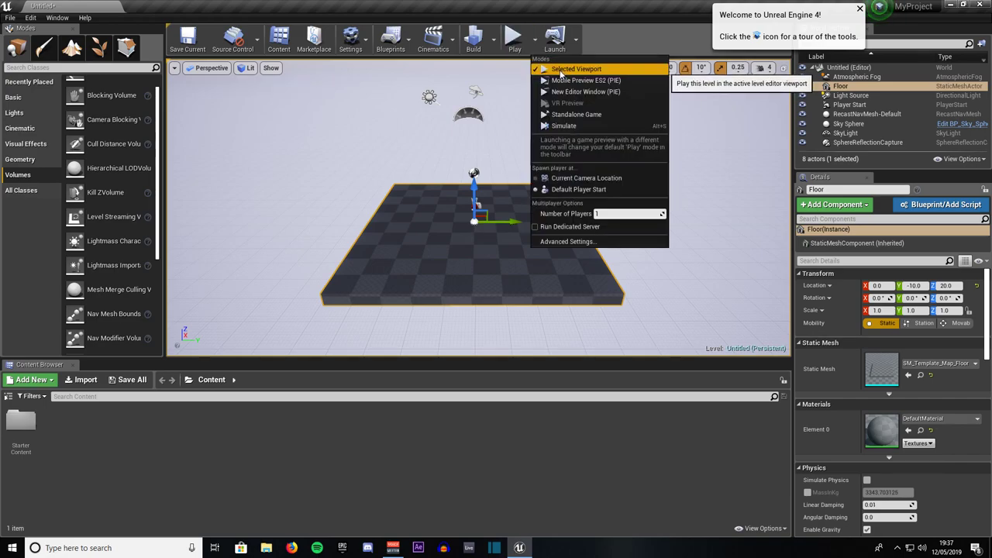
{"action": "left_click", "coordinate": [514, 38]}
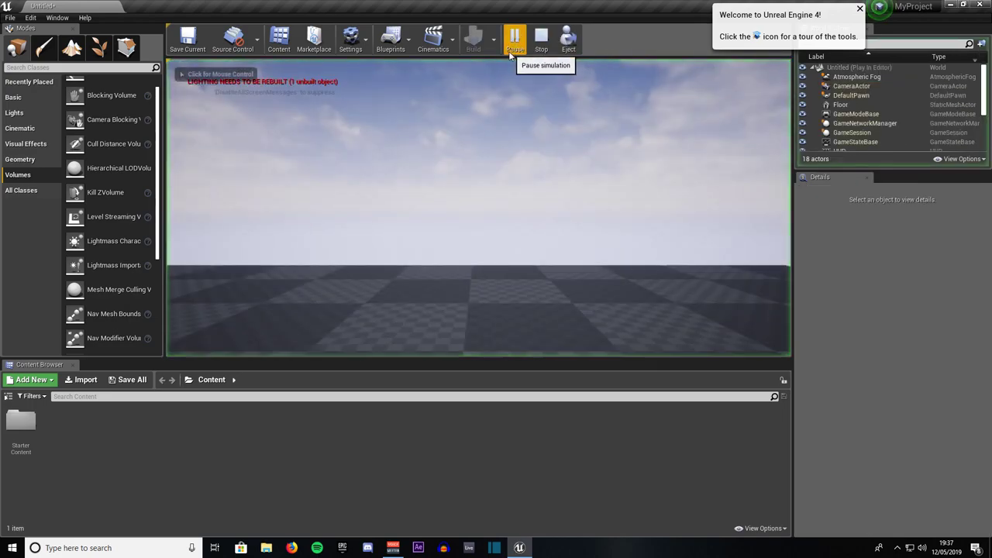
{"action": "left_click", "coordinate": [511, 86]}
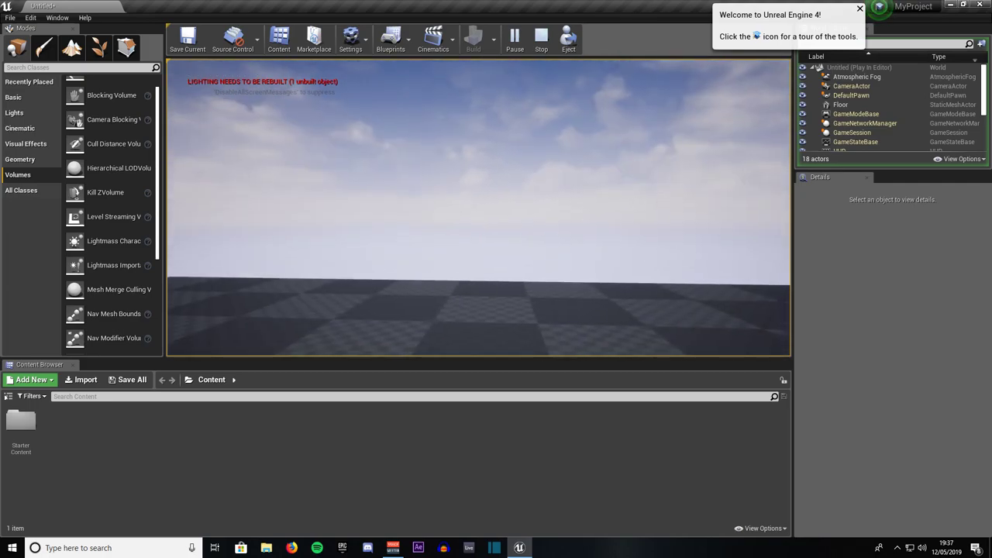
{"action": "key", "text": "Escape"}
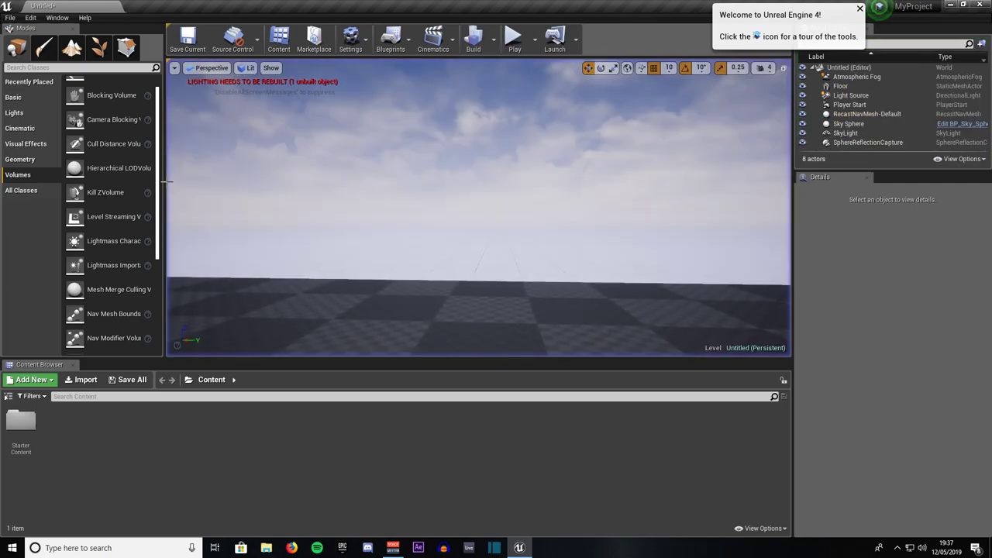
Step: Look over the Play and Launch options, then dismiss the Welcome to Unreal Engine 4 notification
{"action": "left_click", "coordinate": [534, 40]}
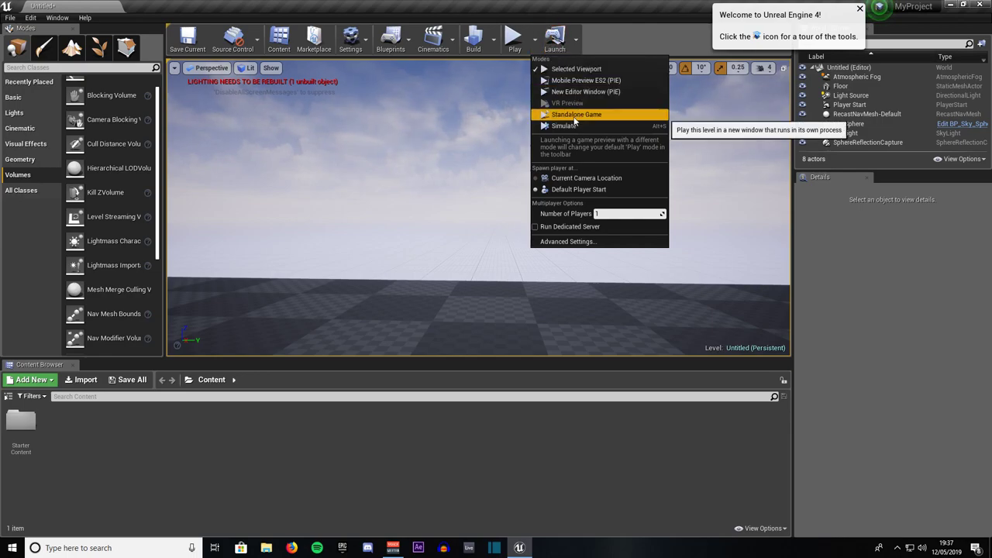
{"action": "left_click", "coordinate": [482, 123]}
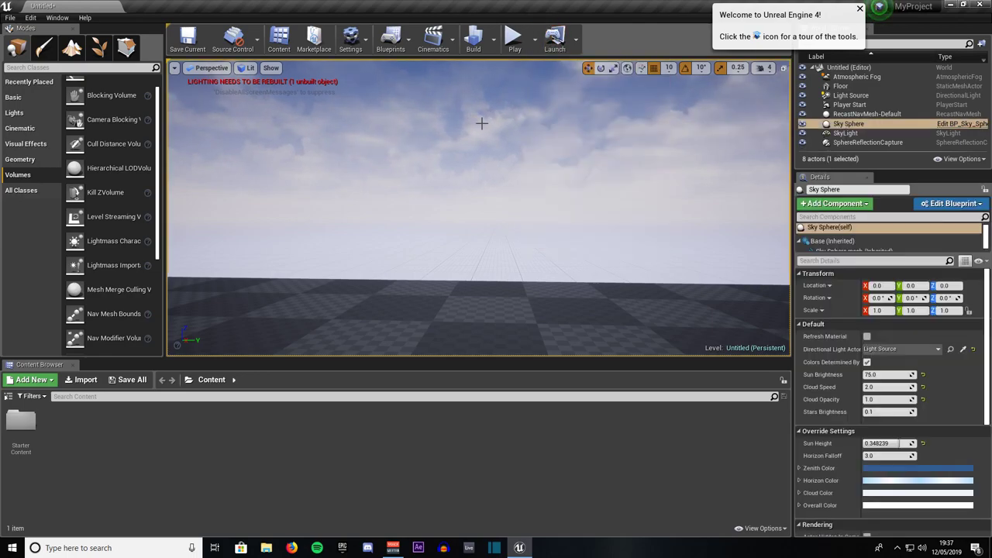
{"action": "left_click", "coordinate": [577, 40]}
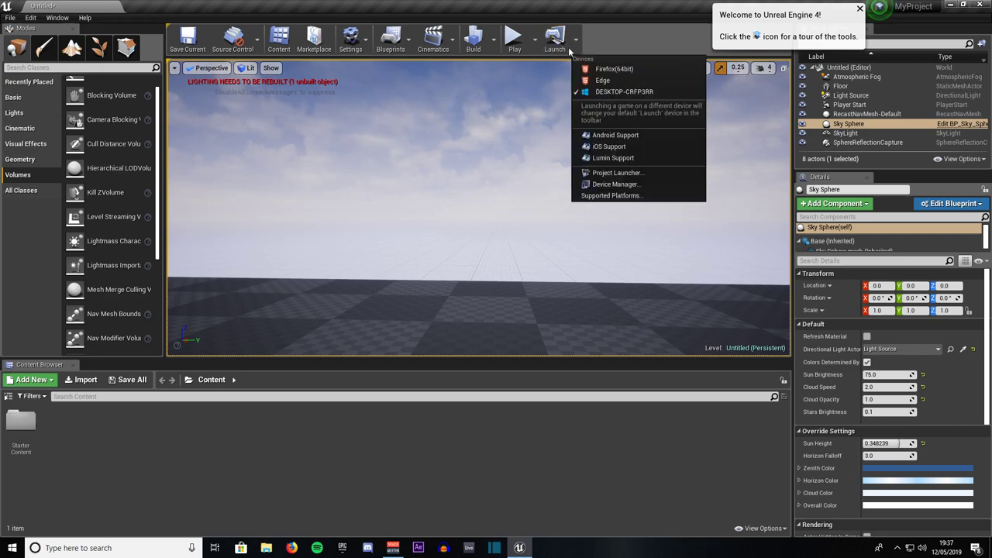
{"action": "left_click", "coordinate": [489, 160]}
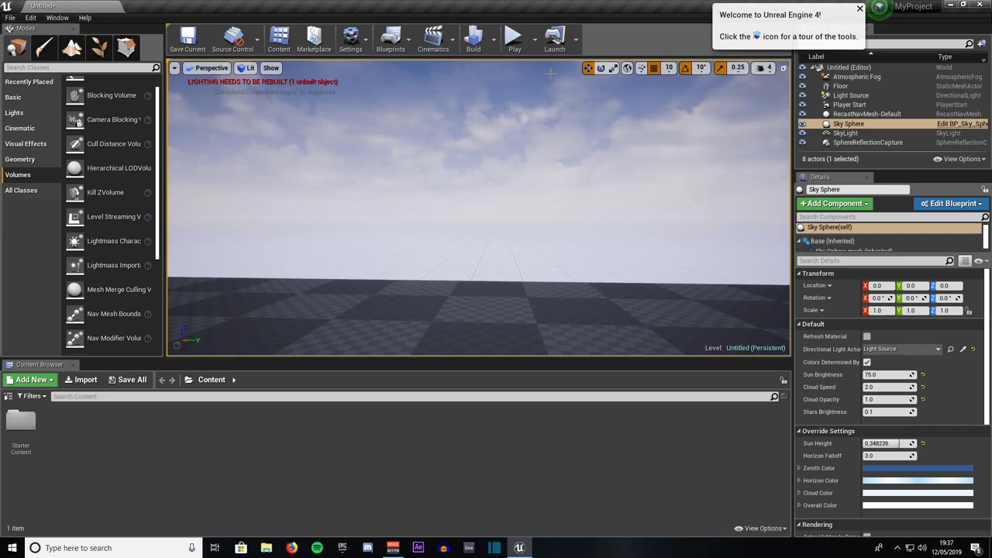
{"action": "left_click", "coordinate": [859, 10]}
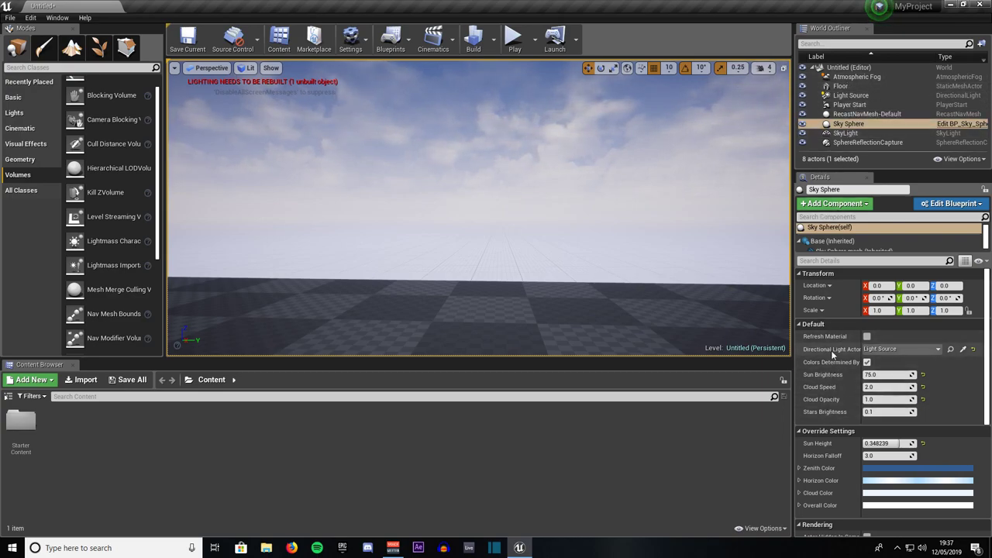
{"action": "left_click", "coordinate": [613, 310]}
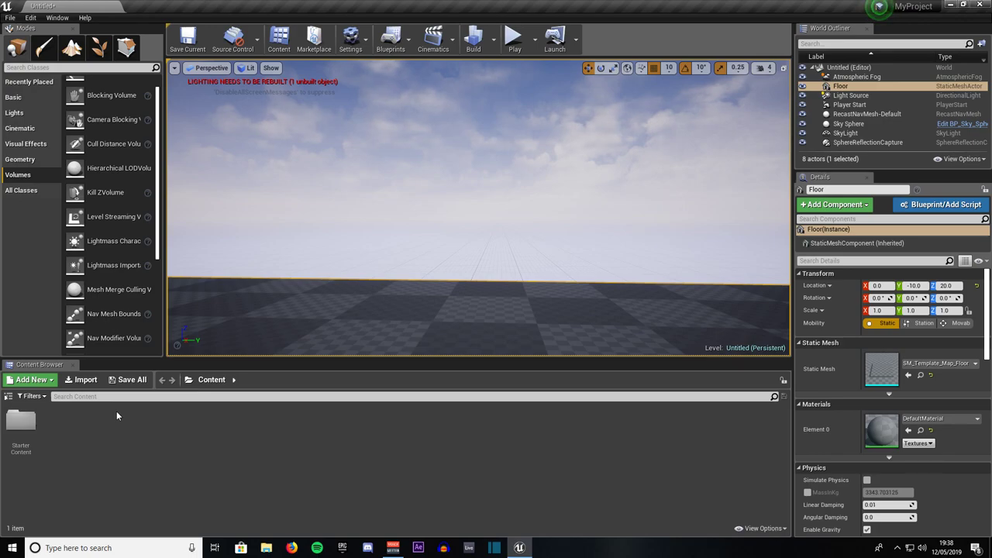
Step: Cancel an Import without a file, then show the Content Browser's folder tree beside the assets
{"action": "left_click", "coordinate": [86, 381]}
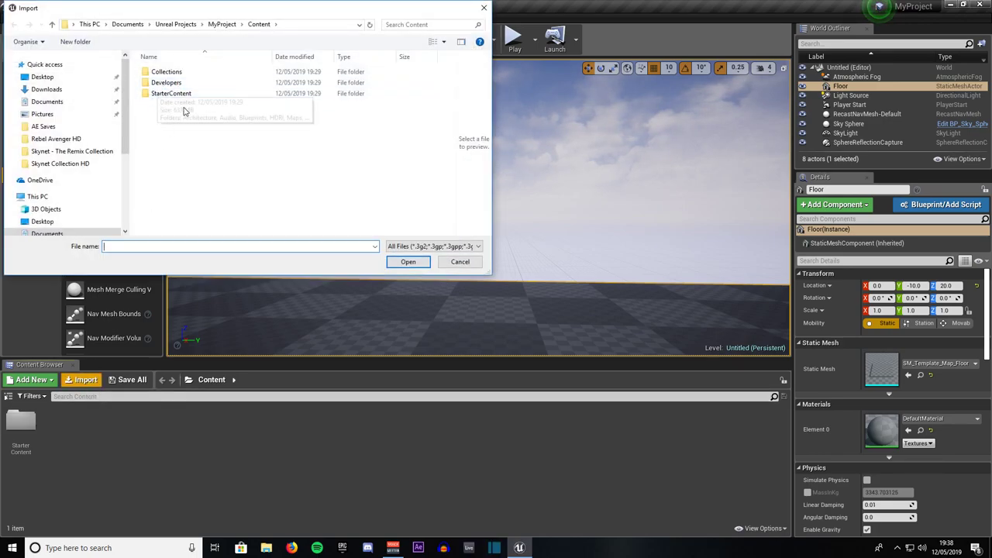
{"action": "left_click", "coordinate": [460, 261]}
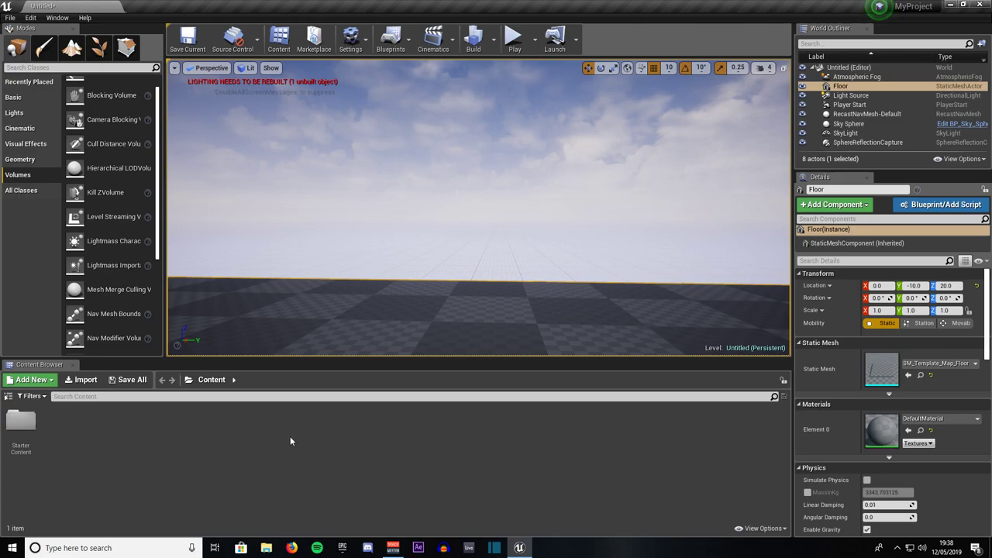
{"action": "left_click", "coordinate": [9, 396]}
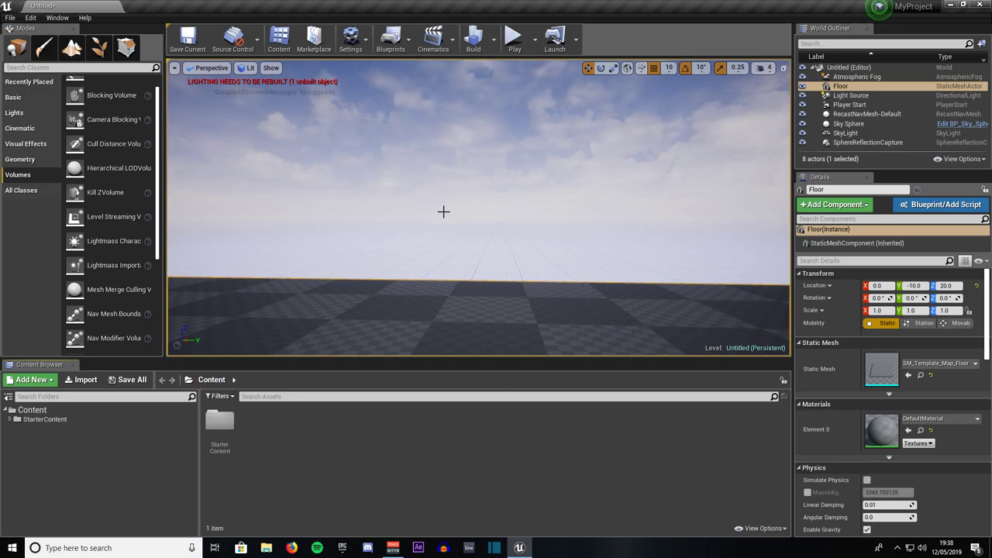
Step: Pull the view back and slide the Floor along Y to location 0, 100, 20
{"action": "mouse_move", "coordinate": [536, 183]}
{"action": "left_mouse_down"}
{"action": "mouse_move", "coordinate": [536, 260]}
{"action": "mouse_move", "coordinate": [546, 168]}
{"action": "left_mouse_up"}
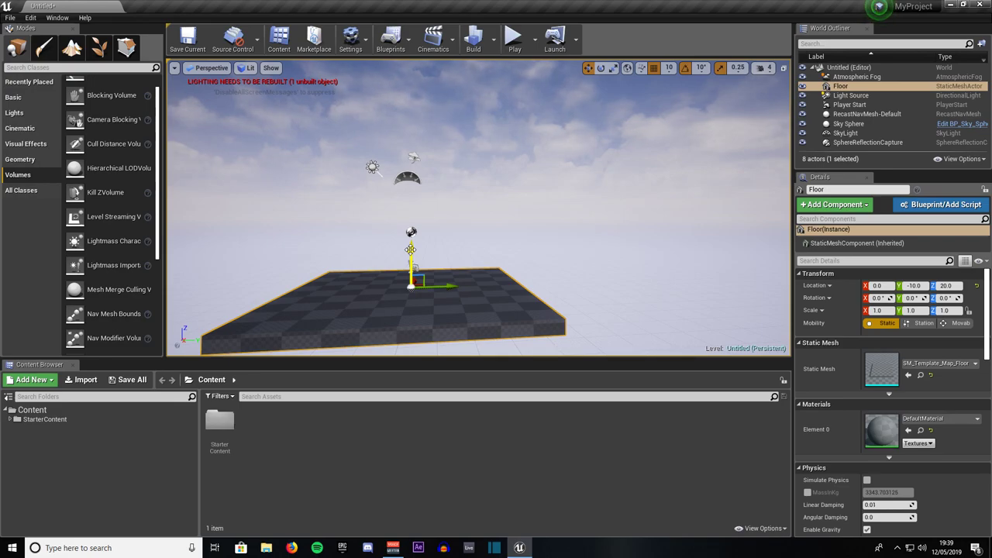
{"action": "left_click_drag", "start_coordinate": [438, 286], "coordinate": [462, 286]}
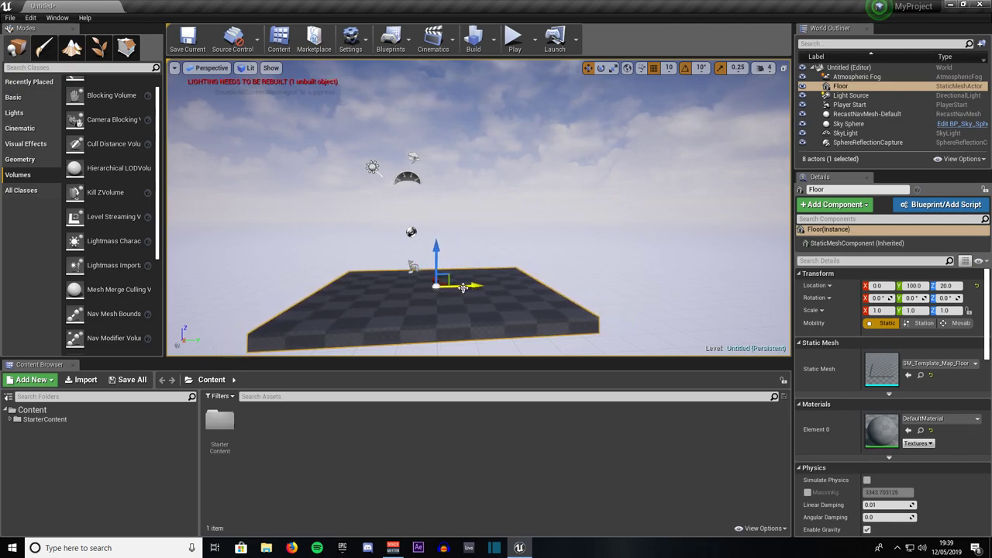
Step: Set the grid snap size to 100 and test-drag the Floor along Y, ending at Y 100
{"action": "left_click", "coordinate": [670, 68]}
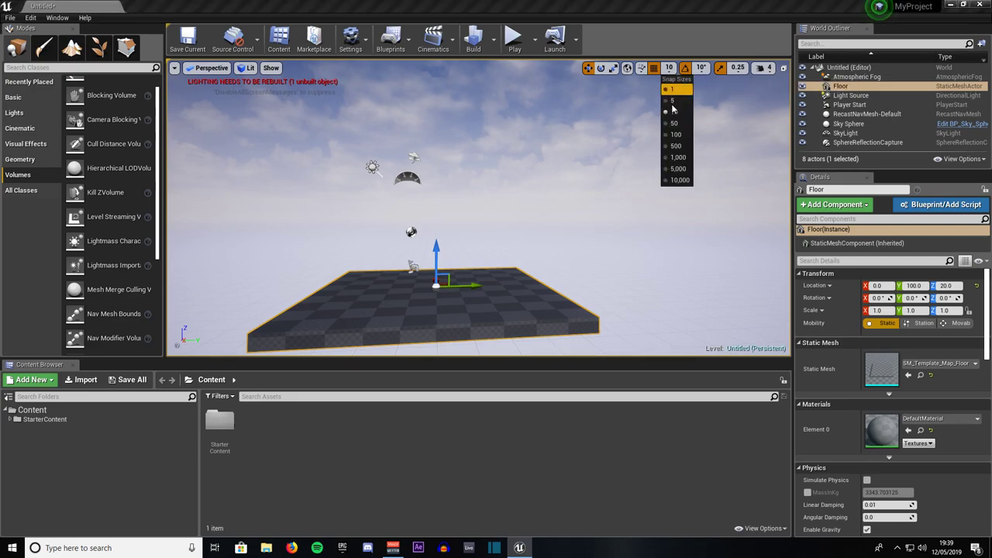
{"action": "left_click", "coordinate": [676, 133]}
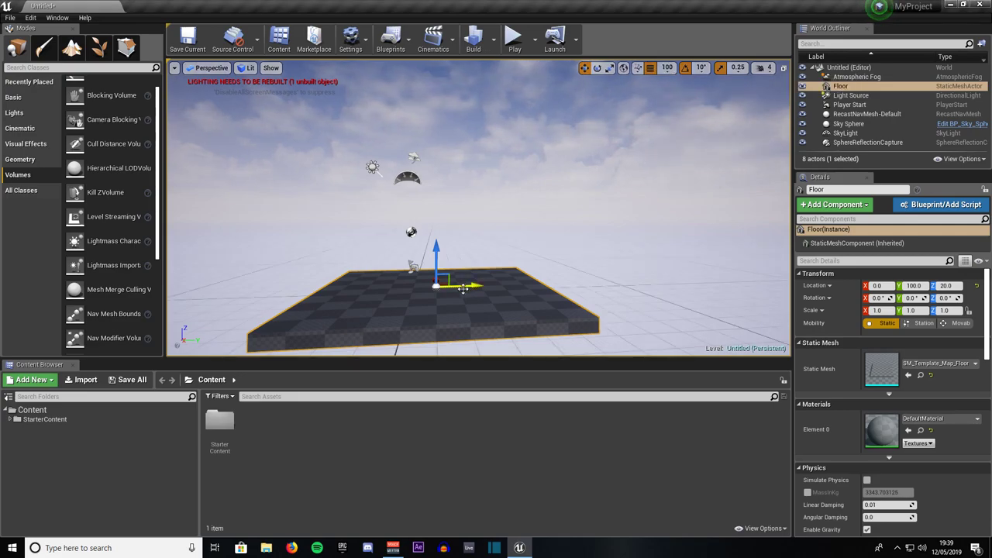
{"action": "mouse_move", "coordinate": [457, 286]}
{"action": "left_mouse_down"}
{"action": "mouse_move", "coordinate": [555, 284]}
{"action": "mouse_move", "coordinate": [465, 285]}
{"action": "left_mouse_up"}
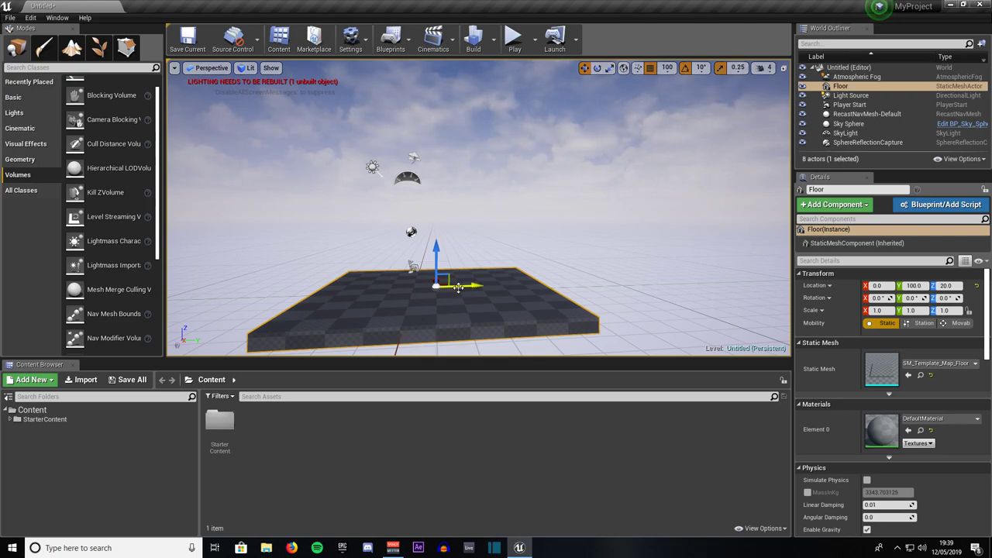
{"action": "left_click_drag", "start_coordinate": [454, 286], "coordinate": [477, 267]}
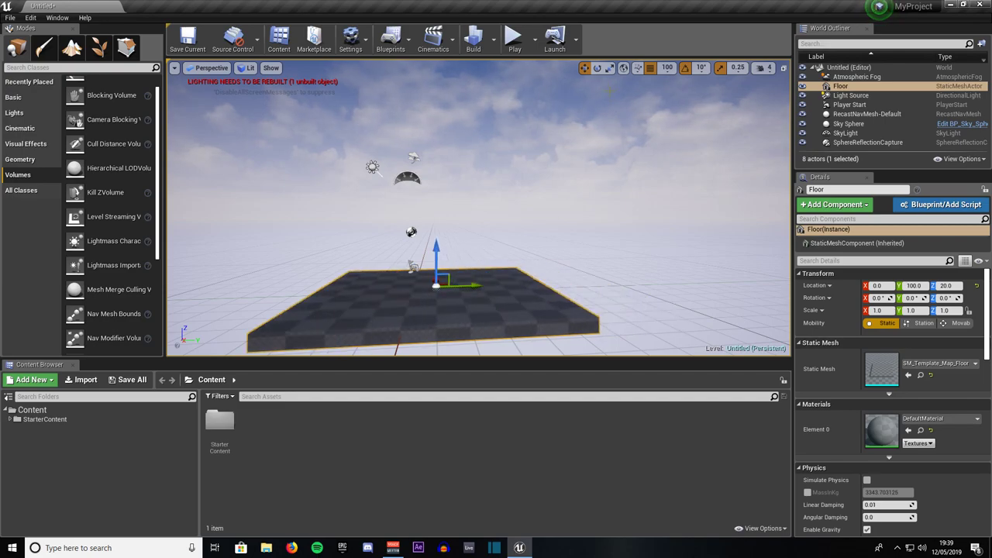
Step: Rotate the Floor about Z to roughly -92.2 degrees with snapping off, then re-enable rotation snap
{"action": "left_click", "coordinate": [597, 69]}
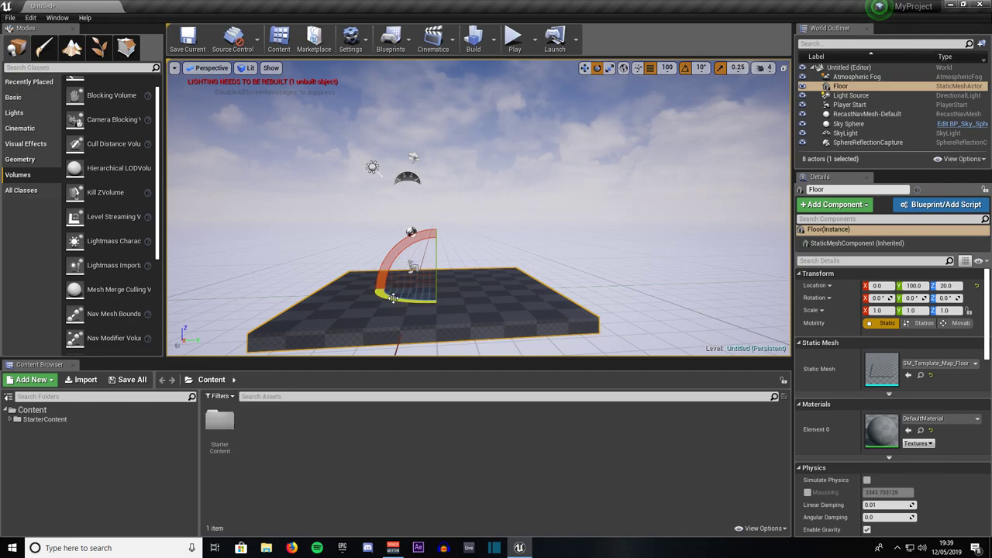
{"action": "left_click_drag", "start_coordinate": [389, 301], "coordinate": [316, 302]}
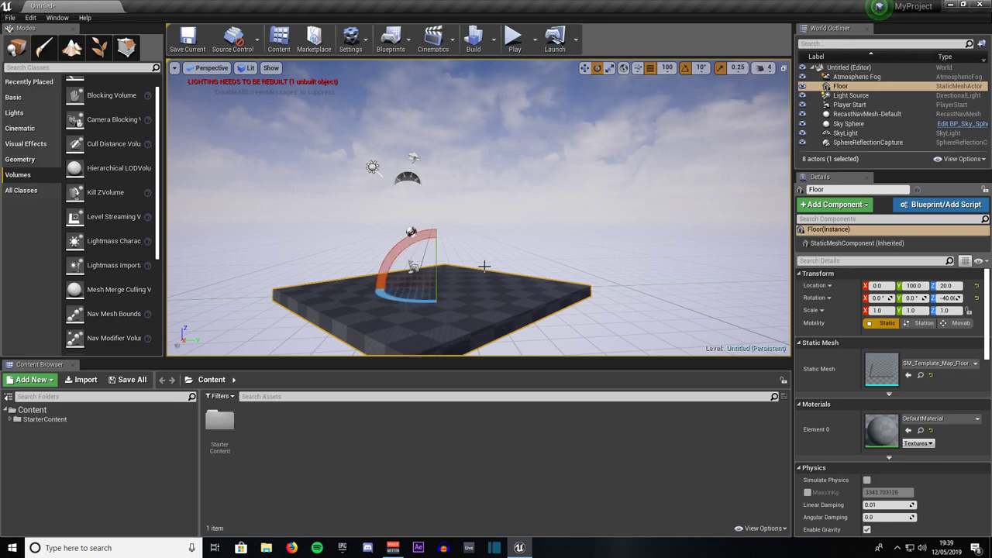
{"action": "left_click_drag", "start_coordinate": [487, 248], "coordinate": [490, 228]}
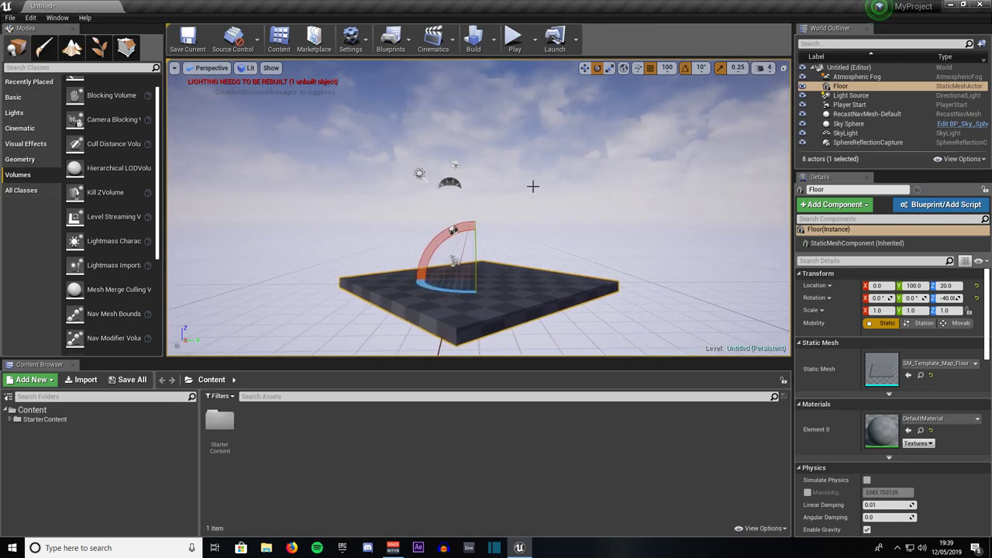
{"action": "left_click", "coordinate": [685, 68]}
{"action": "left_click_drag", "start_coordinate": [420, 284], "coordinate": [306, 290]}
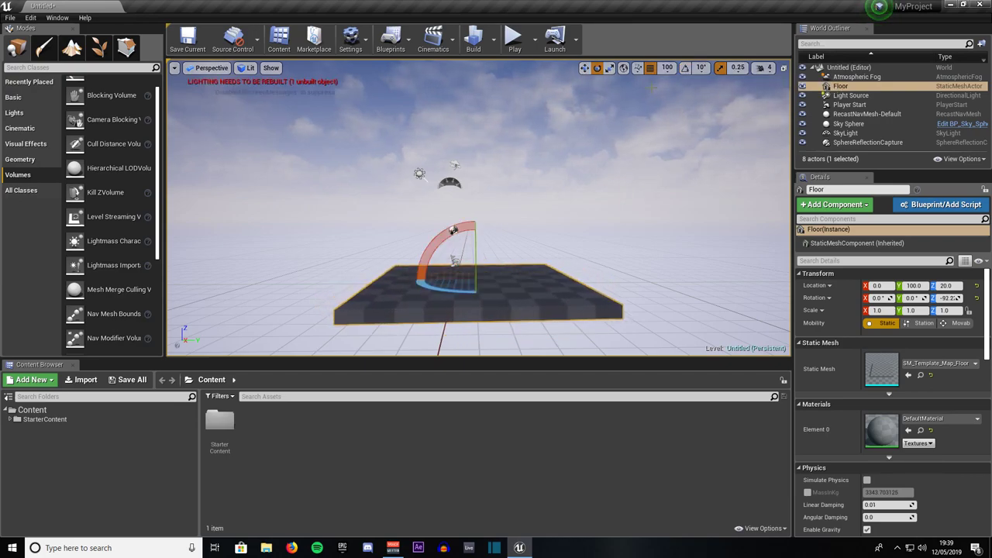
{"action": "left_click", "coordinate": [685, 68]}
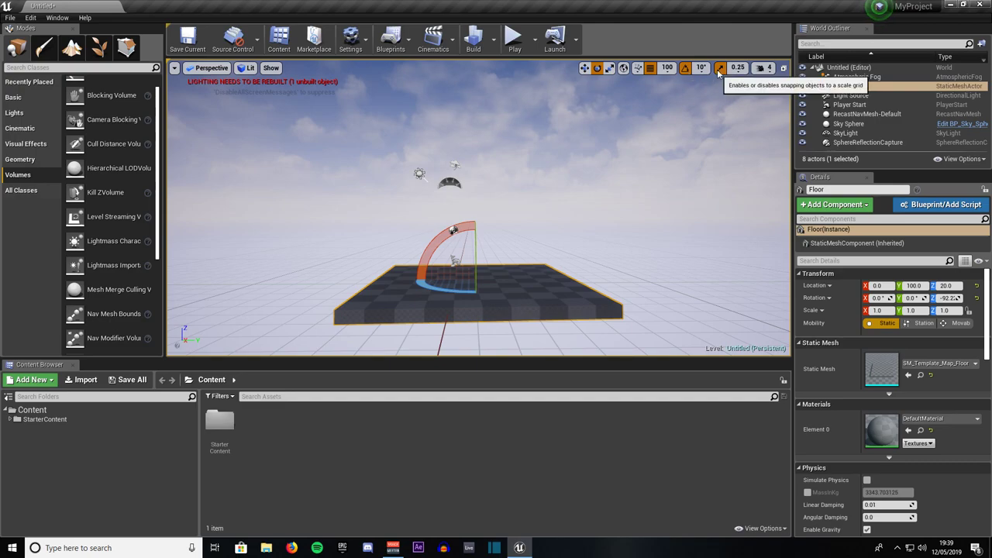
Step: Scale the Floor along X to about 1.686 with snapping off, then re-enable 0.25 scale snap
{"action": "left_click", "coordinate": [609, 68]}
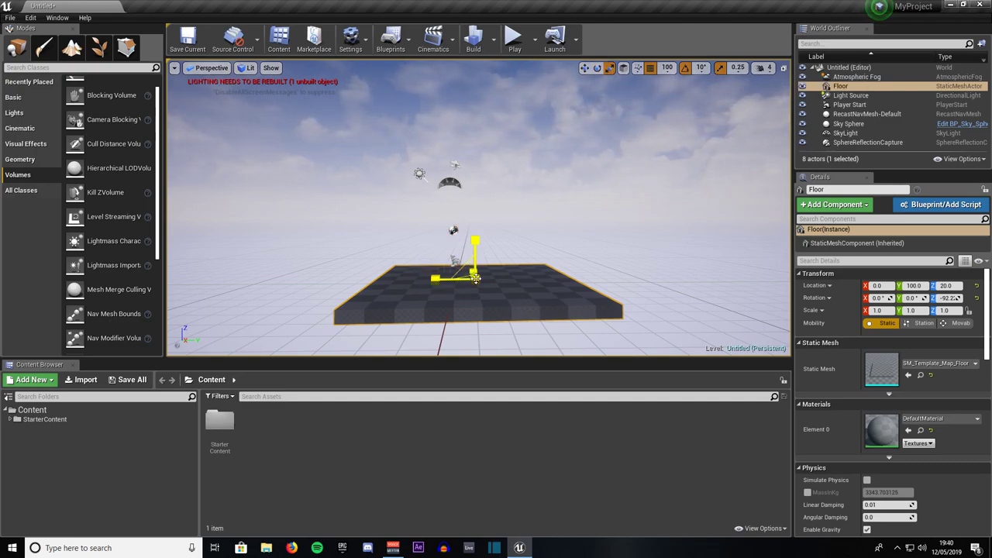
{"action": "left_click_drag", "start_coordinate": [476, 278], "coordinate": [415, 283]}
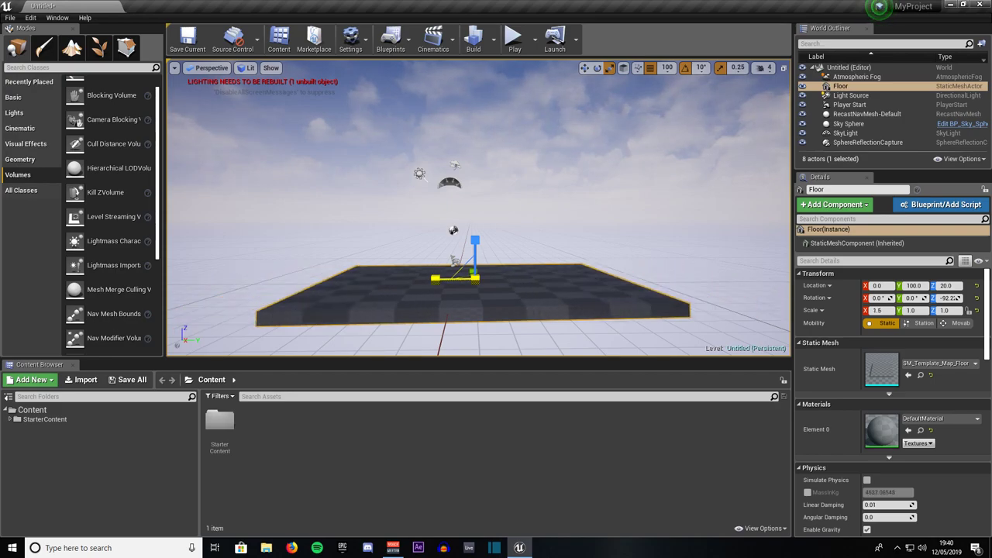
{"action": "left_click", "coordinate": [720, 68]}
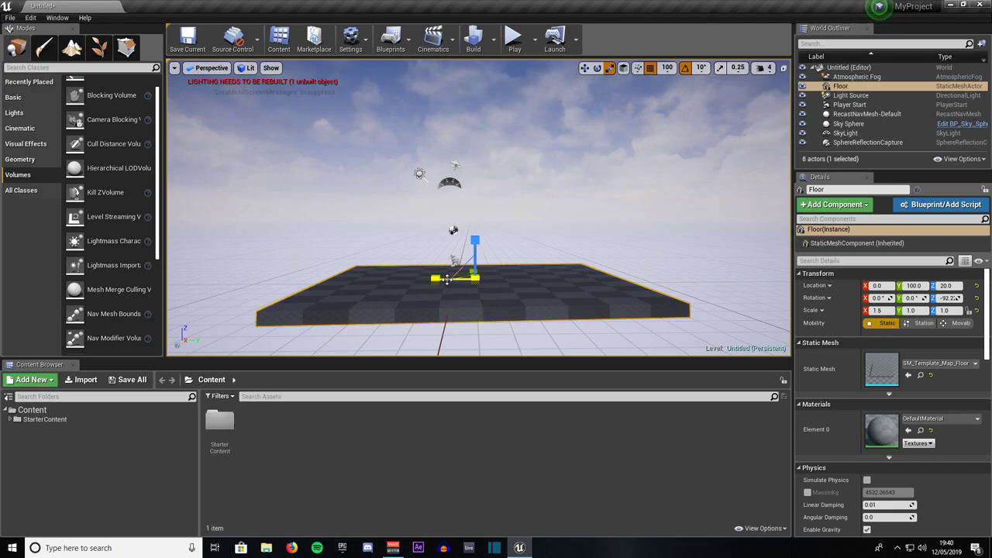
{"action": "mouse_move", "coordinate": [447, 279]}
{"action": "left_mouse_down"}
{"action": "mouse_move", "coordinate": [431, 281]}
{"action": "mouse_move", "coordinate": [445, 281]}
{"action": "left_mouse_up"}
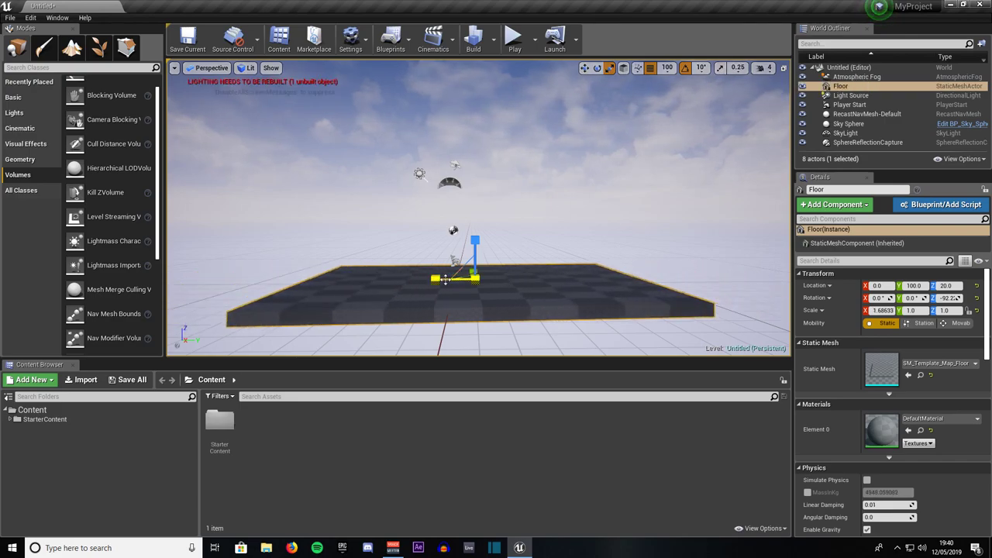
{"action": "left_click", "coordinate": [720, 67]}
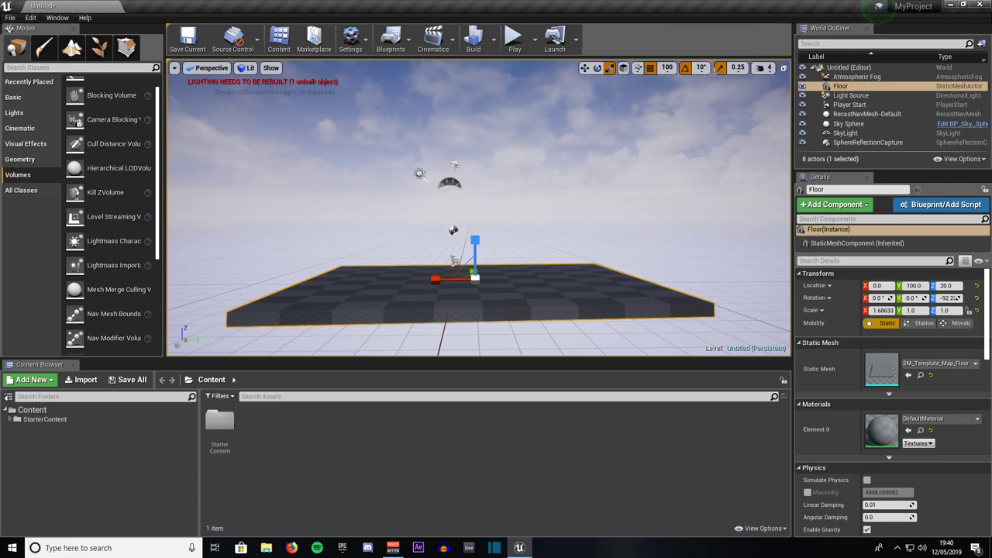
{"action": "left_click", "coordinate": [737, 68]}
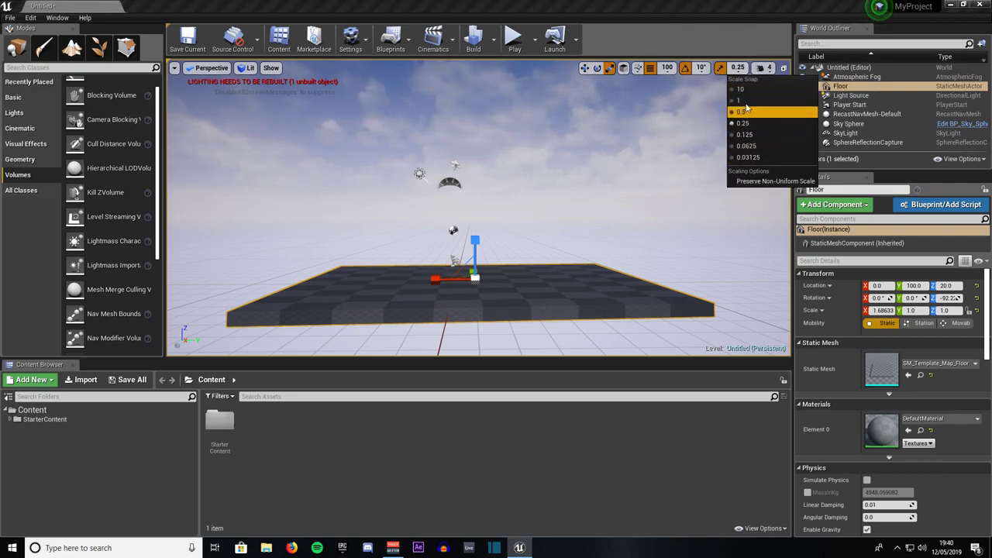
{"action": "left_click", "coordinate": [653, 141]}
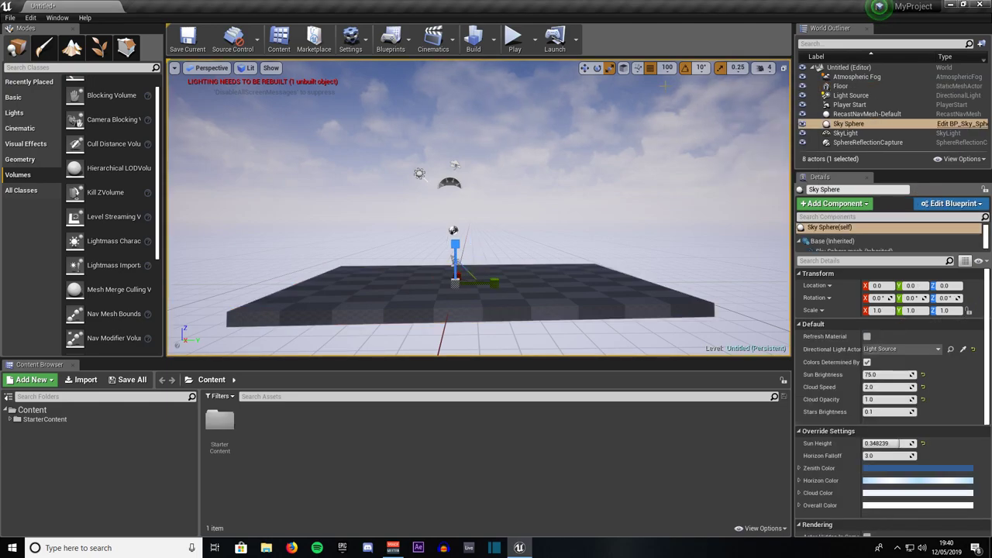
{"action": "left_click", "coordinate": [701, 68]}
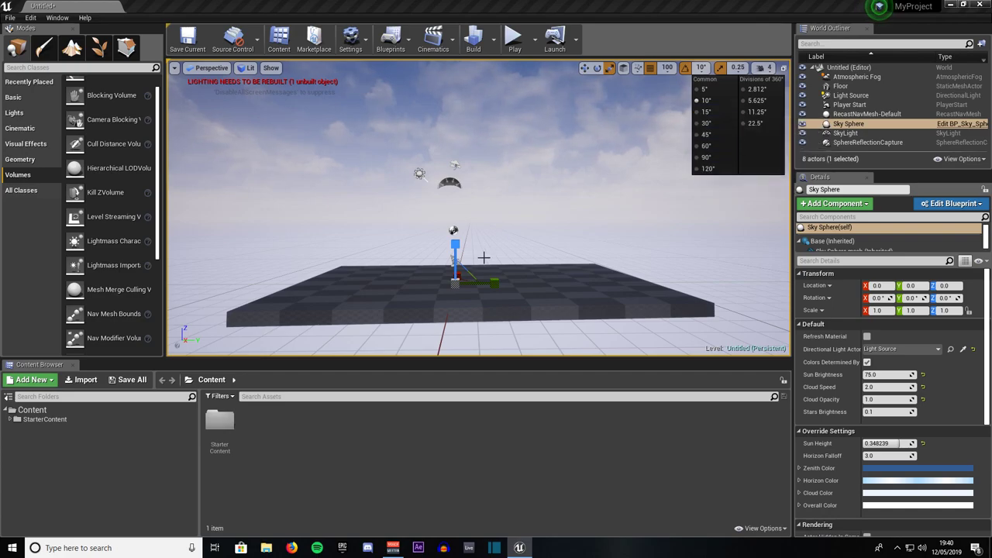
{"action": "left_click", "coordinate": [511, 214]}
{"action": "left_click_drag", "start_coordinate": [504, 160], "coordinate": [510, 248]}
{"action": "right_click_drag", "start_coordinate": [510, 248], "coordinate": [512, 279]}
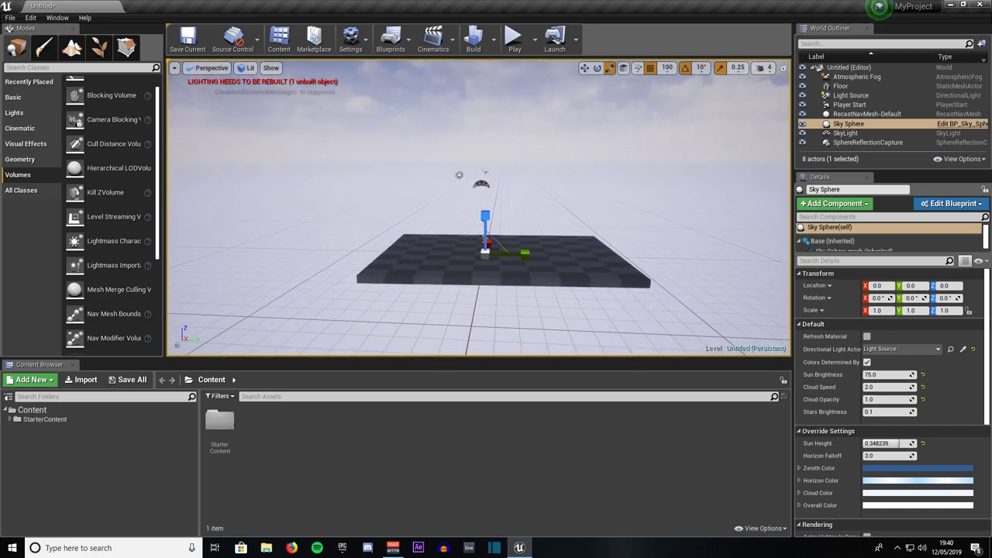